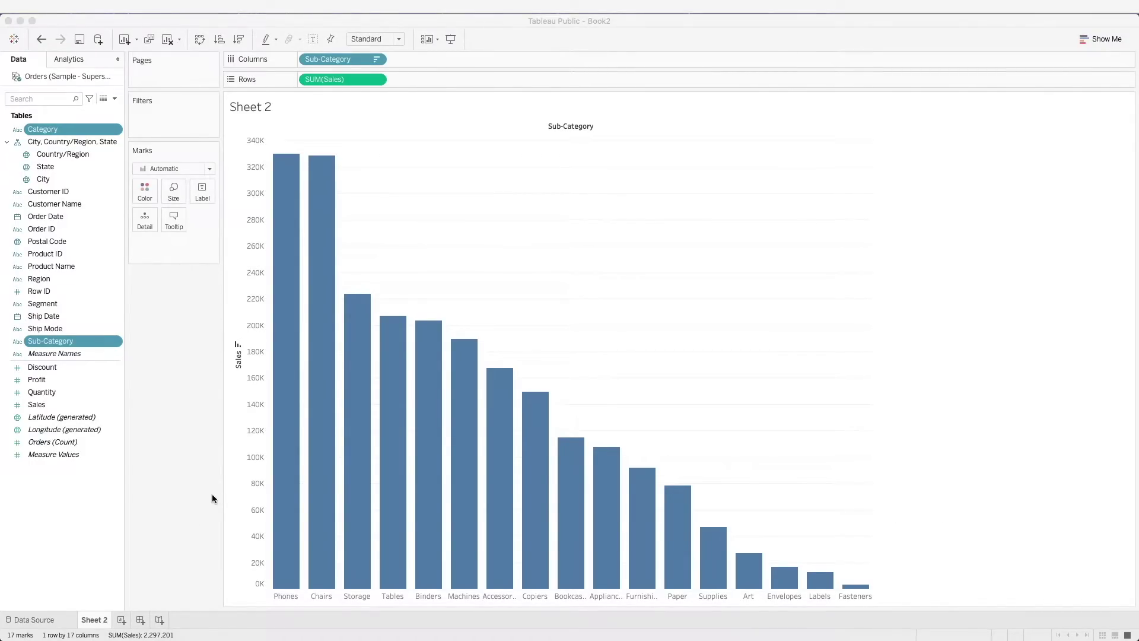
# Duplicate Sheet 2 as a crosstab listing Sales per Sub-Category, then add a blank Sheet 3.
pyautogui.rightClick(101, 619)
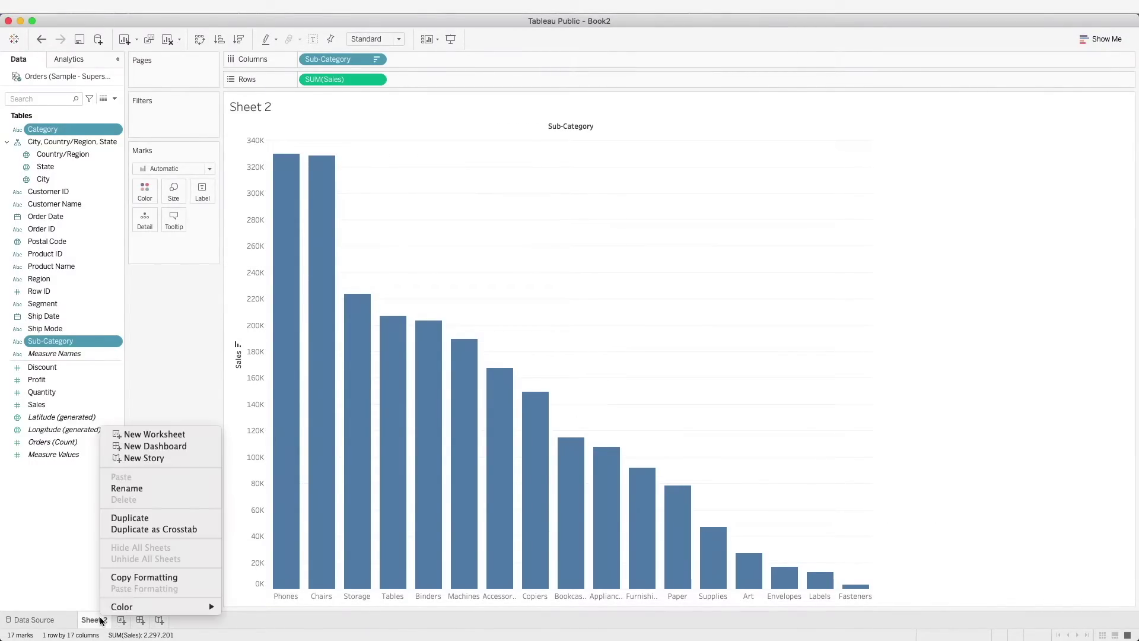
pyautogui.click(135, 529)
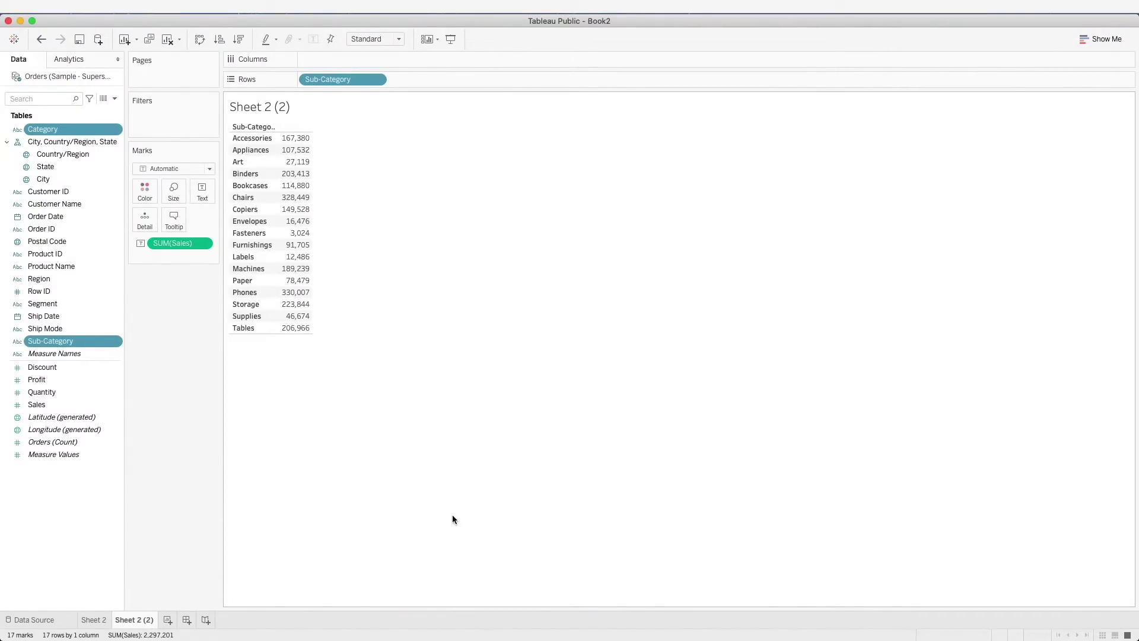
pyautogui.press('super+m')
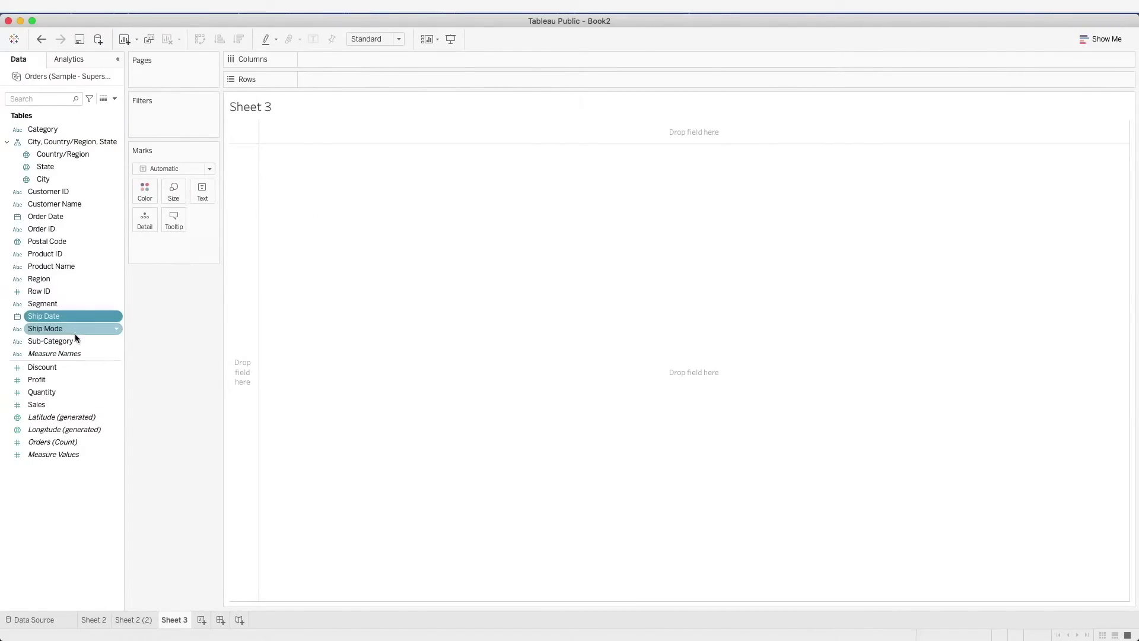
# Build a text table with Sub-Category on Rows and SUM(Profit) as the text values.
pyautogui.moveTo(66, 347); pyautogui.dragTo(372, 81)
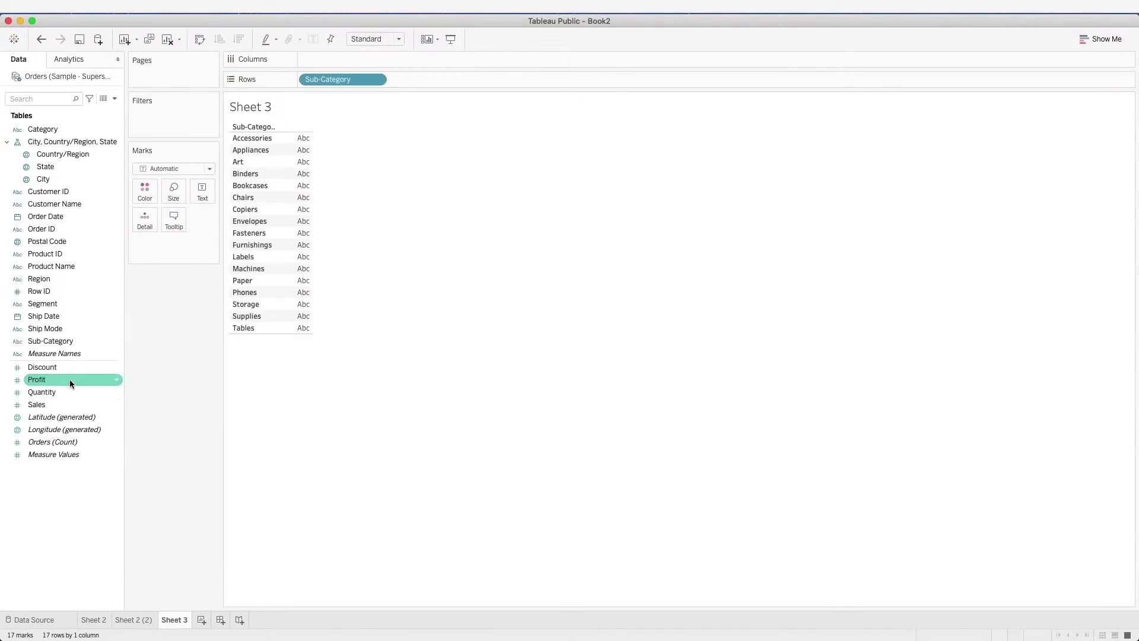
pyautogui.moveTo(60, 379); pyautogui.dragTo(208, 192)
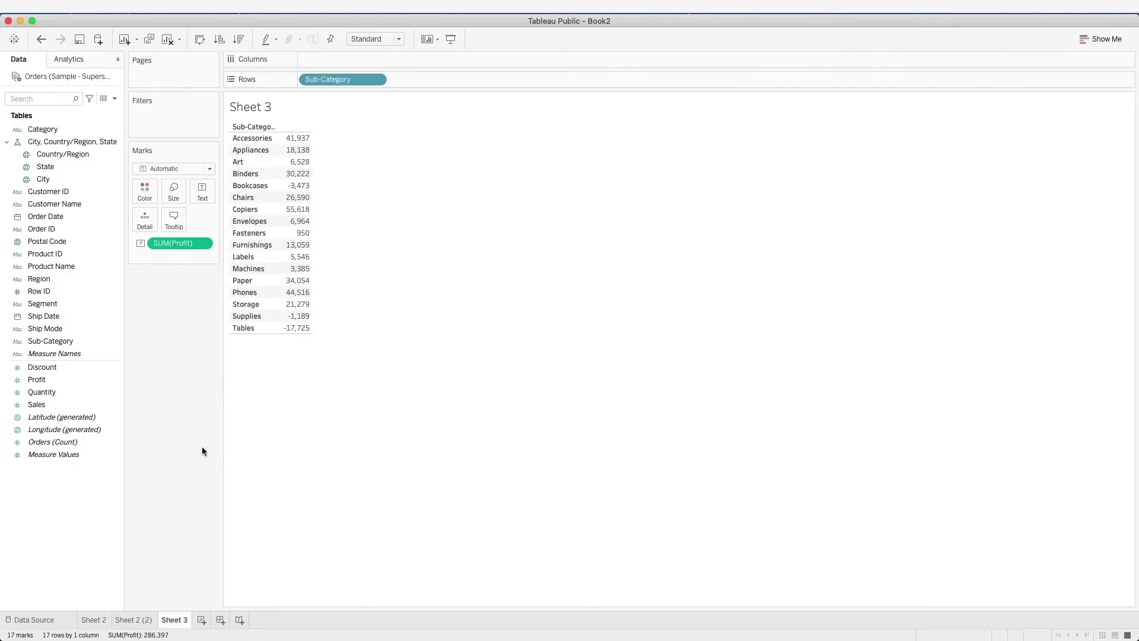
# Add Sales as a second column beside Profit, briefly adding then removing Discount.
pyautogui.click(70, 406)
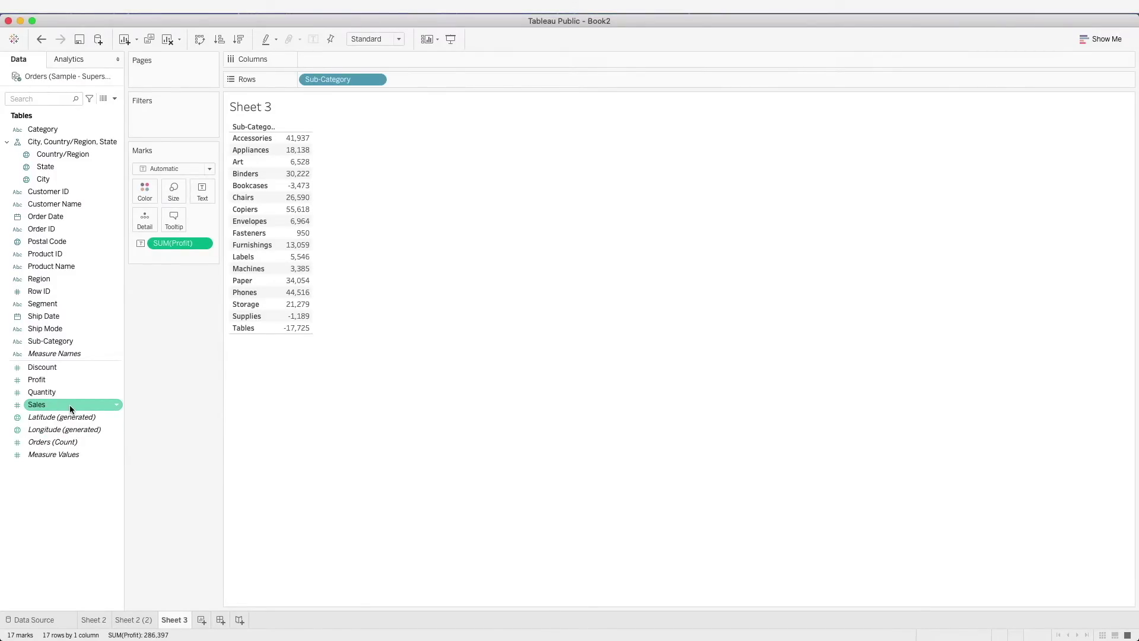
pyautogui.doubleClick(70, 405)
pyautogui.moveTo(69, 403)
pyautogui.mouseDown()
pyautogui.moveTo(139, 255)
pyautogui.moveTo(163, 333)
pyautogui.mouseUp()
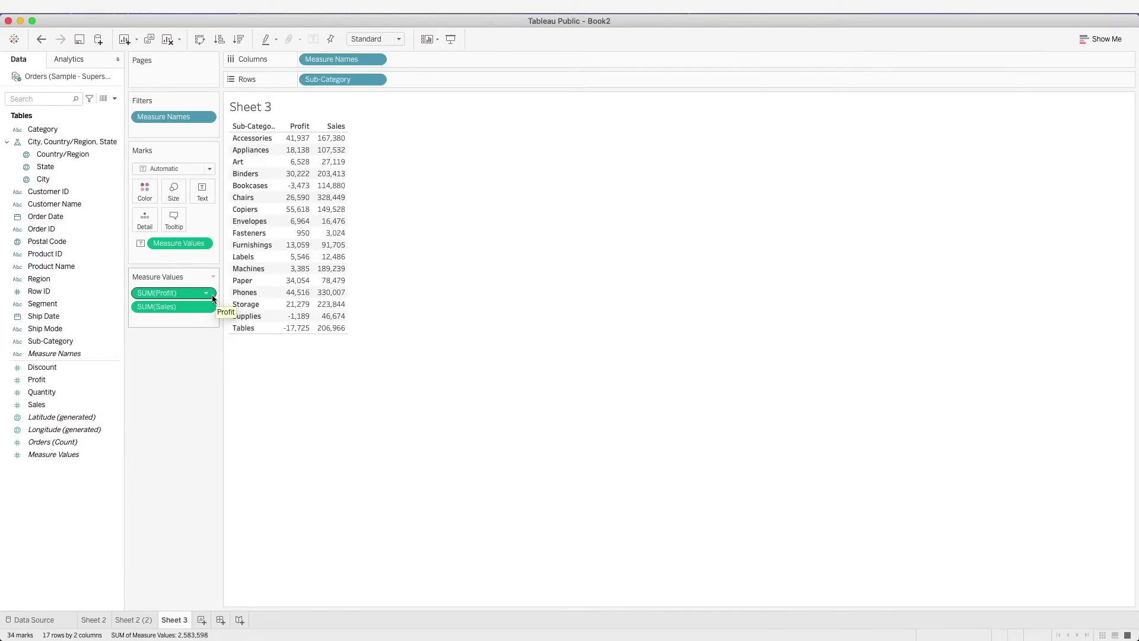
pyautogui.click(72, 366)
pyautogui.moveTo(67, 369); pyautogui.dragTo(185, 321)
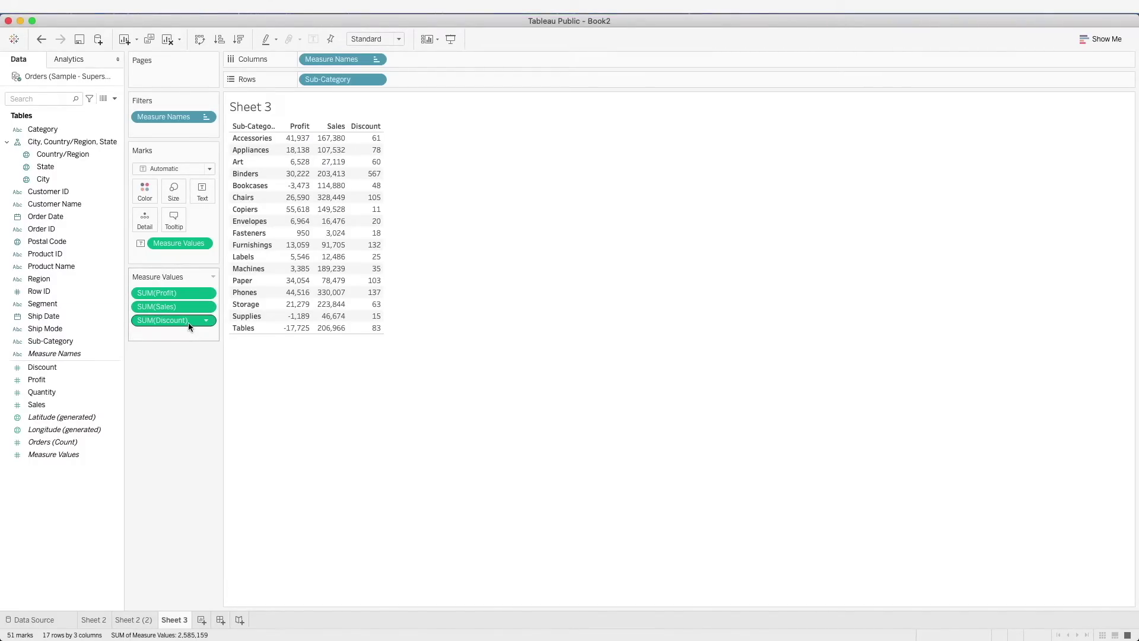
pyautogui.moveTo(188, 322); pyautogui.dragTo(75, 392)
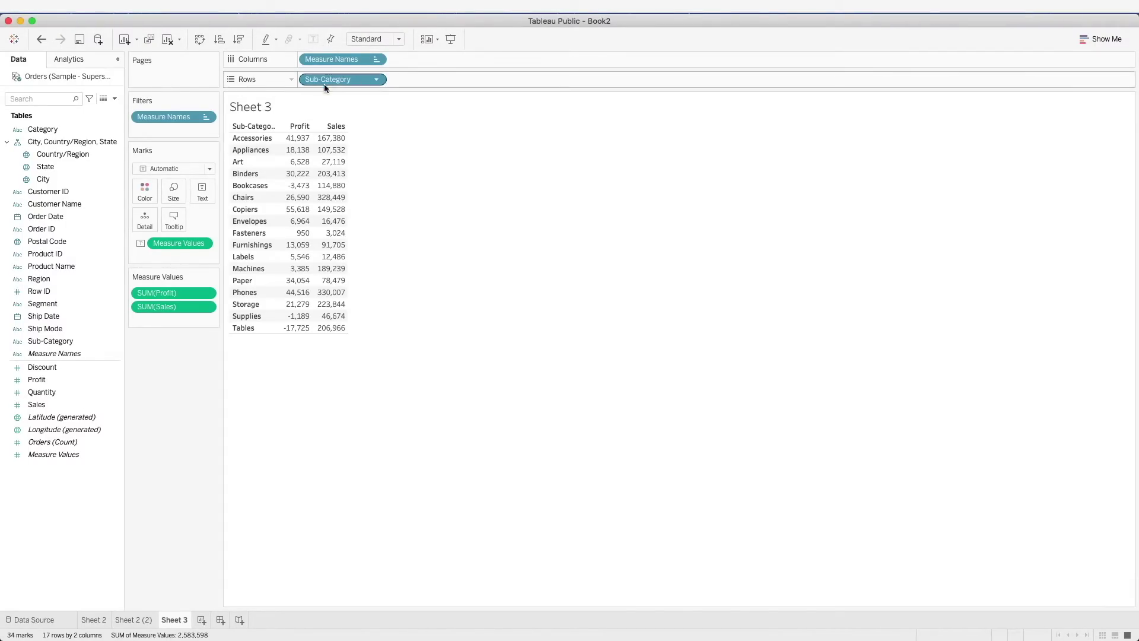
# Alias the Sales column header as 'Revenue', keeping its values unchanged.
pyautogui.moveTo(302, 147)
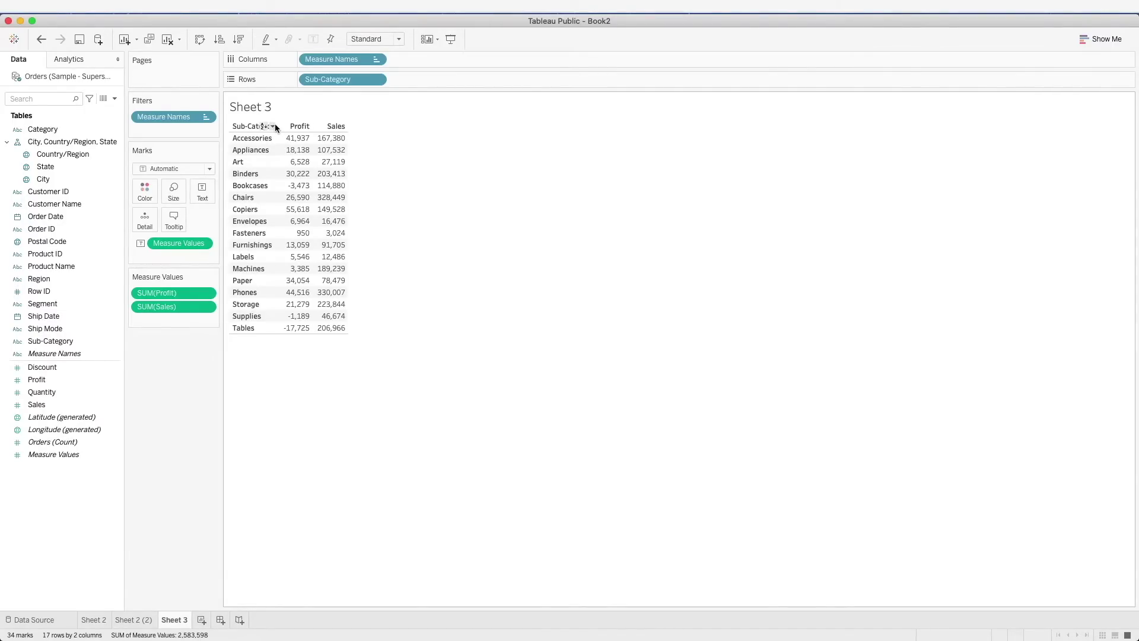
pyautogui.rightClick(330, 129)
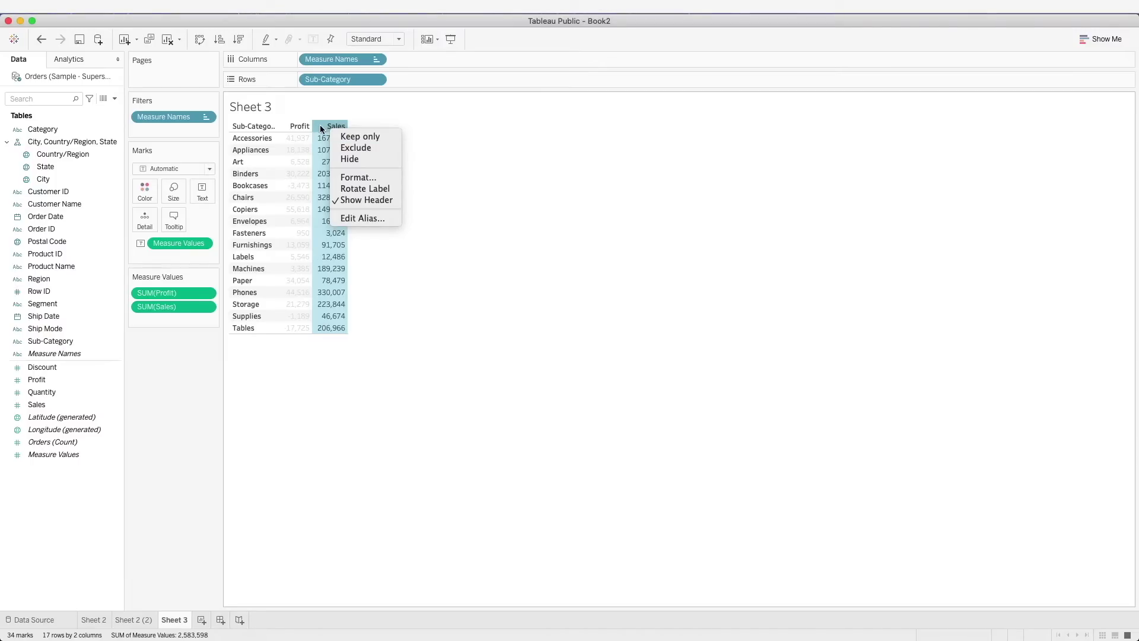
pyautogui.click(349, 219)
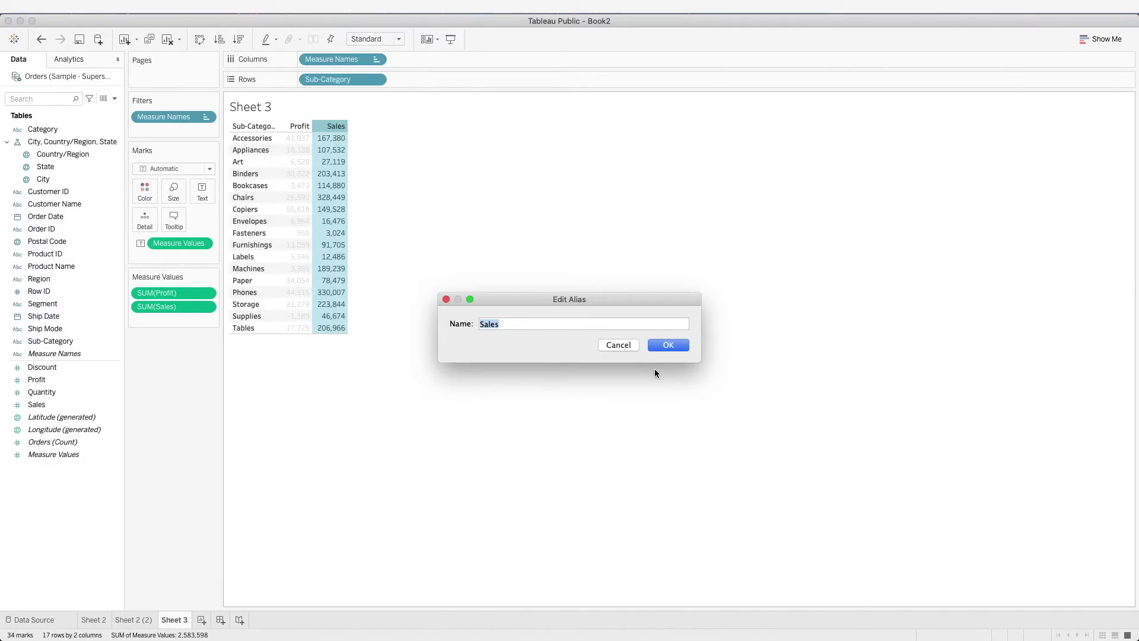
pyautogui.write('Revenue')
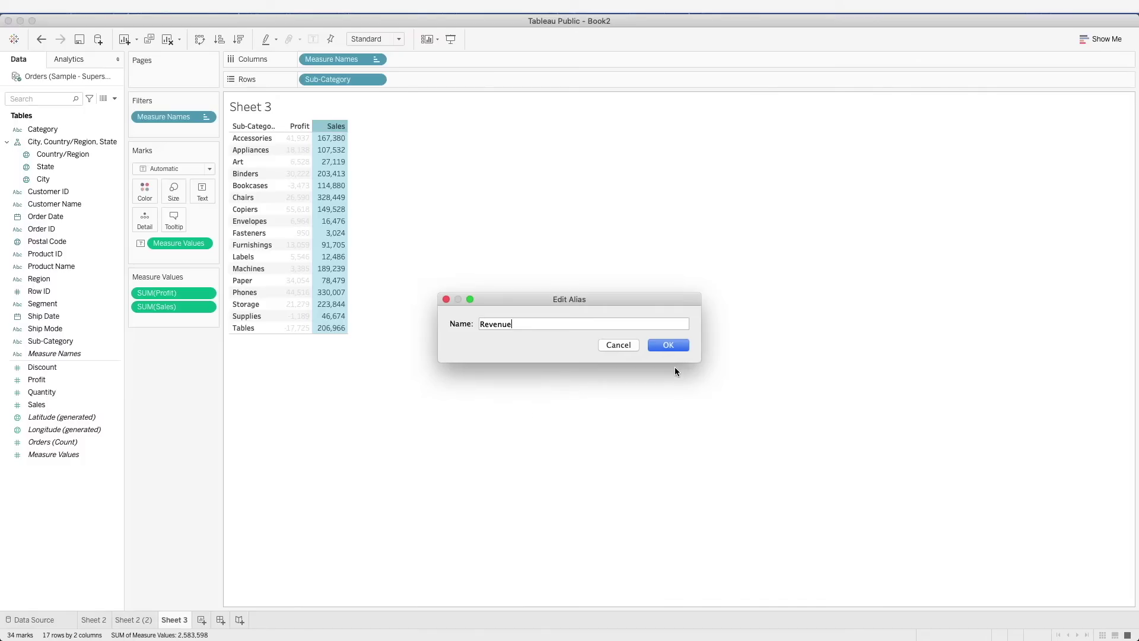
pyautogui.click(682, 344)
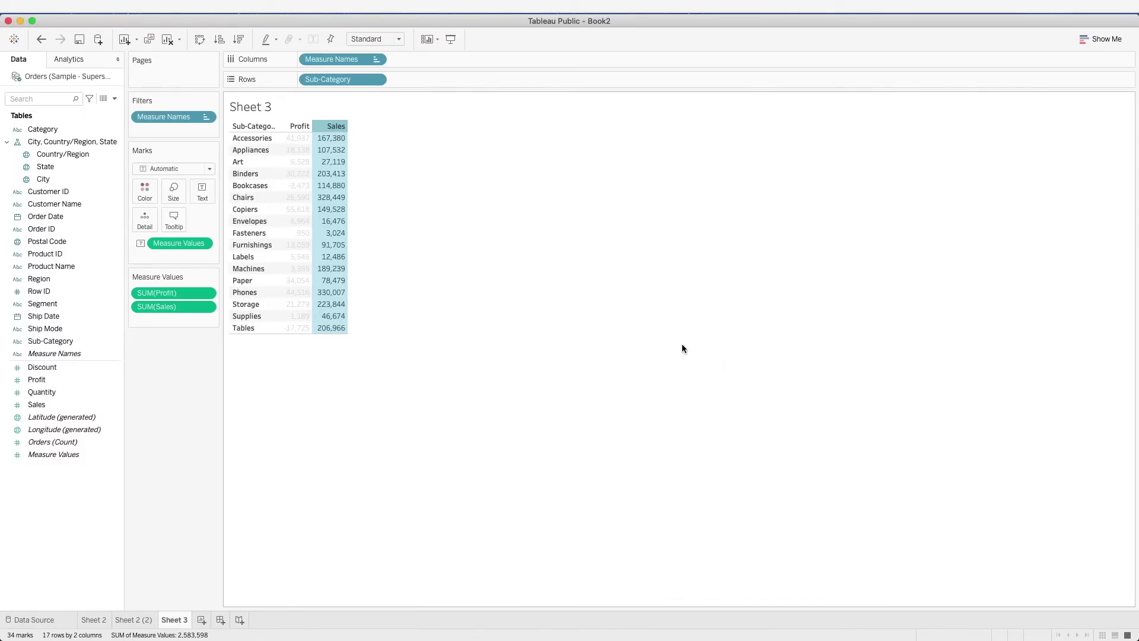
pyautogui.rightClick(178, 310)
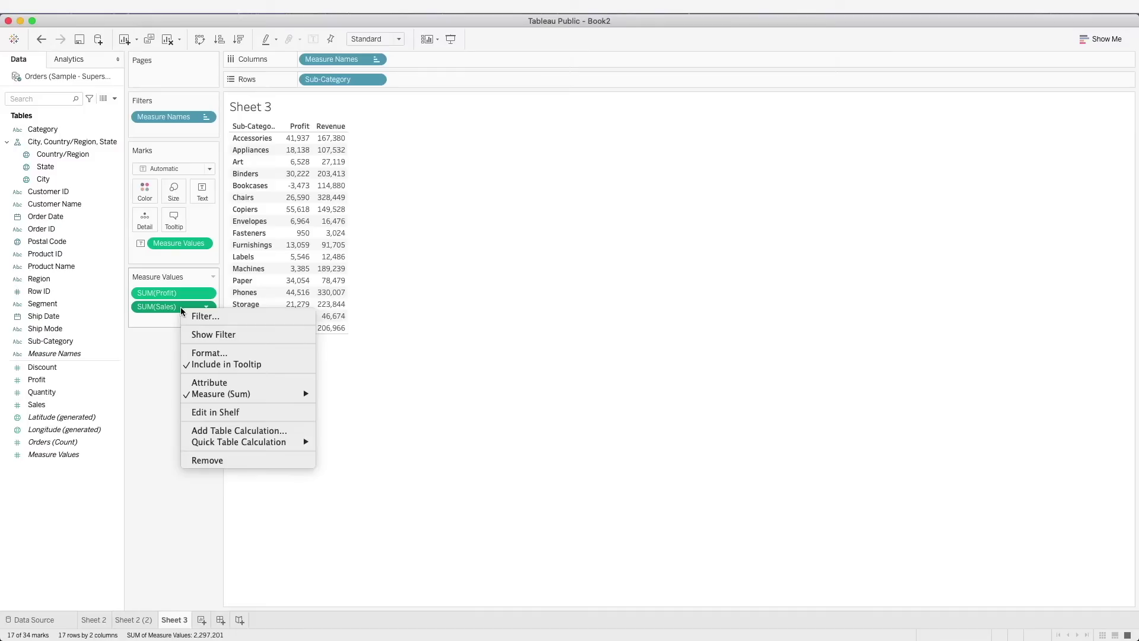
# Remove SUM(Sales) from Measure Values so only the Profit column remains.
pyautogui.click(228, 461)
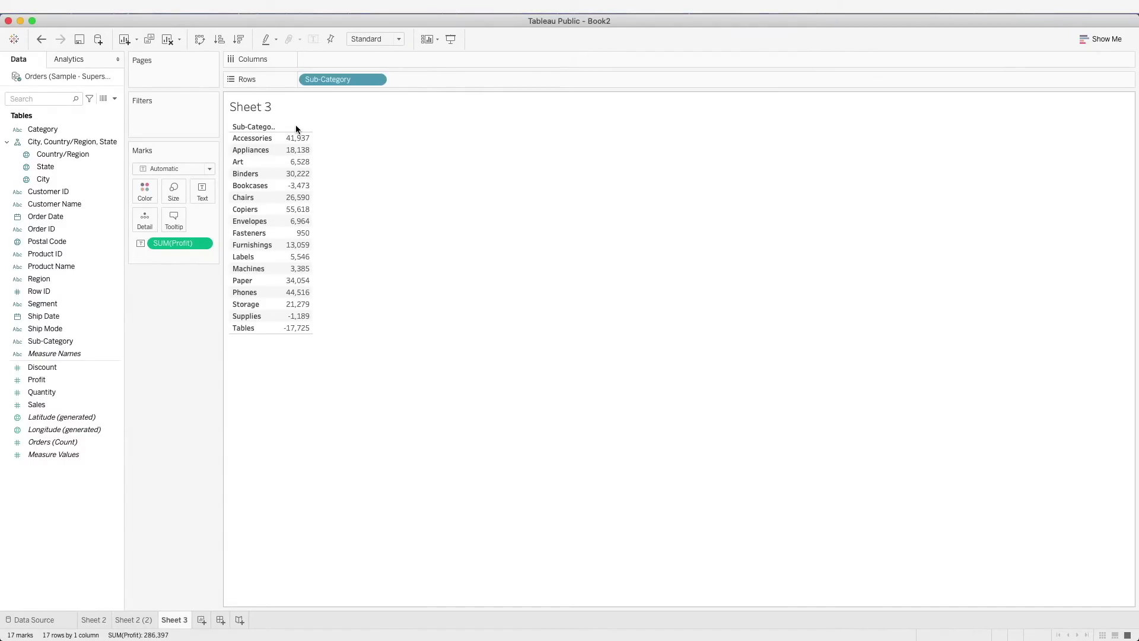
pyautogui.moveTo(302, 185)
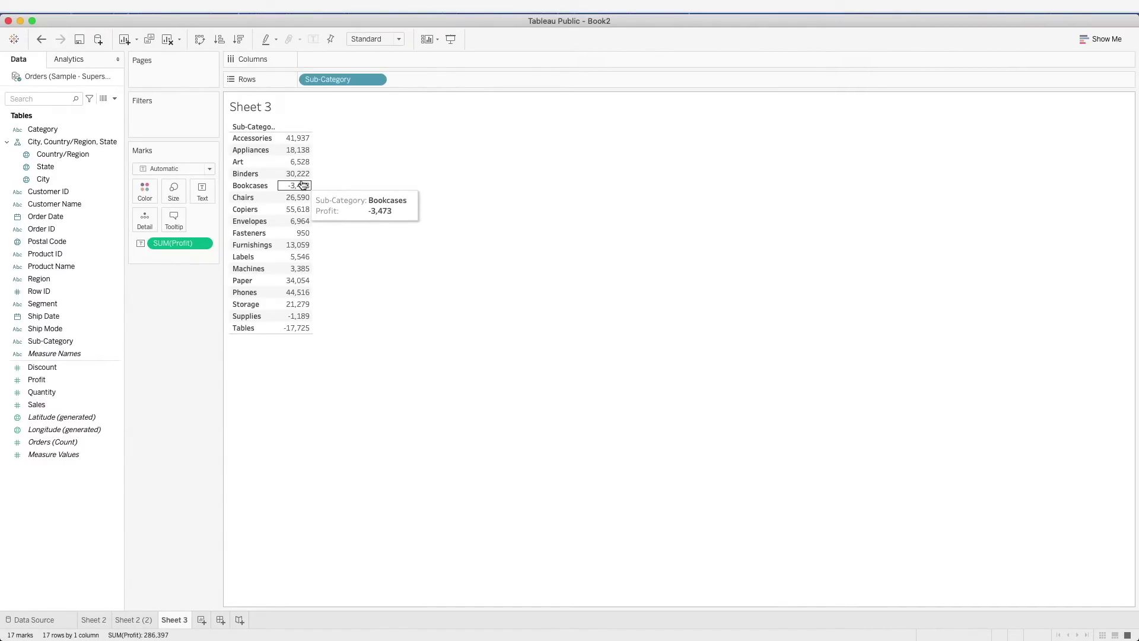
pyautogui.click(55, 455)
# Add a Profit header and sort sub-categories by Profit descending, Copiers first.
pyautogui.moveTo(51, 457); pyautogui.dragTo(294, 294)
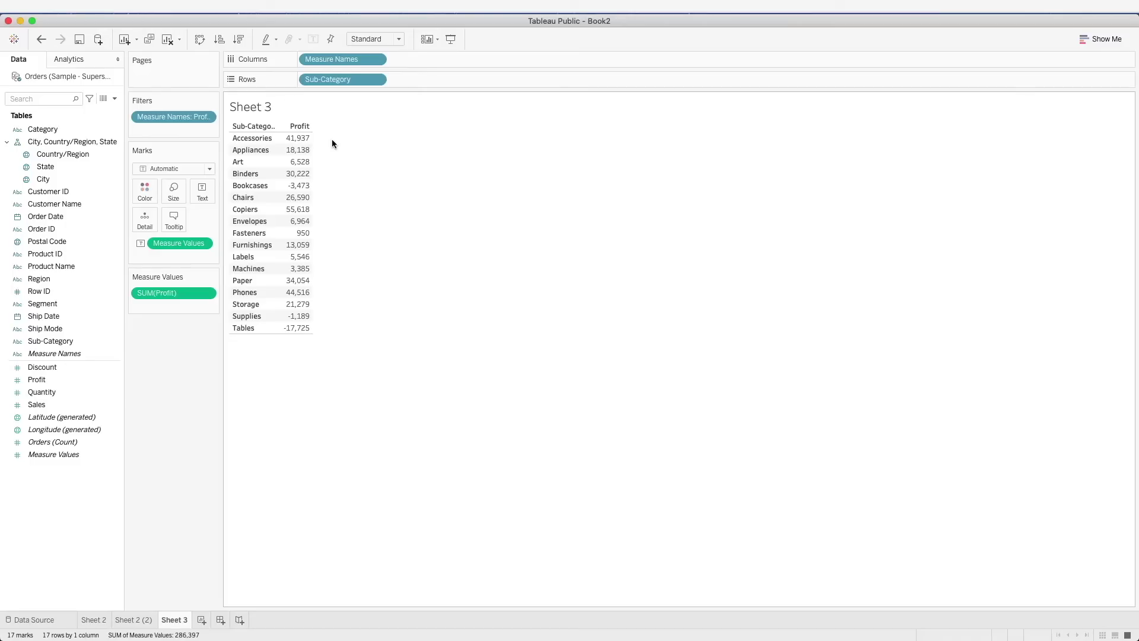
pyautogui.click(304, 127)
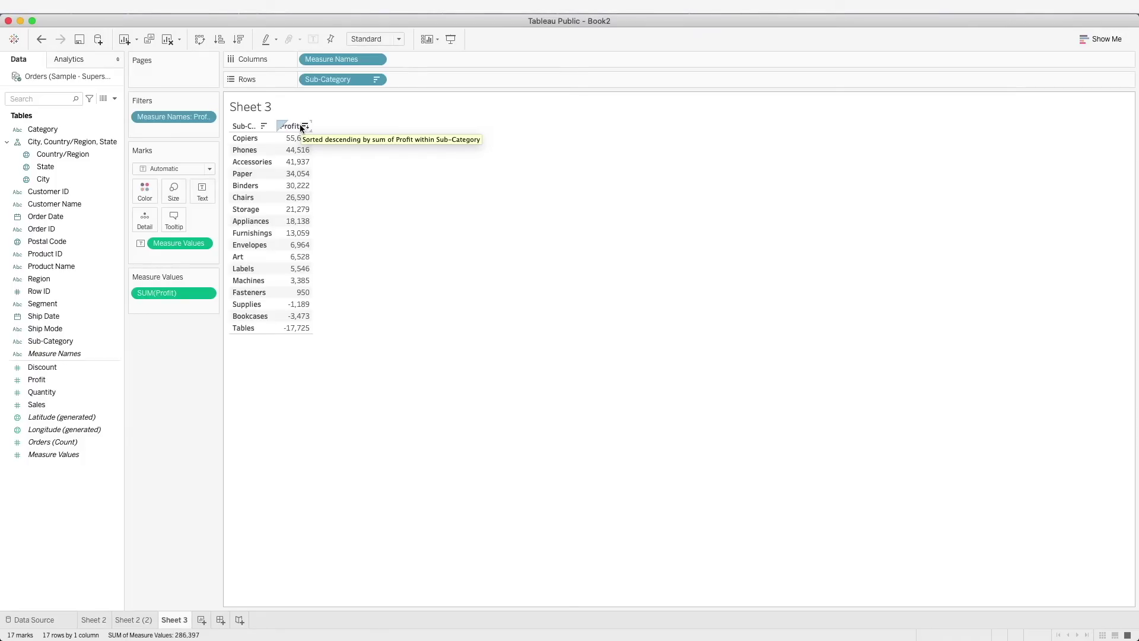
pyautogui.rightClick(350, 80)
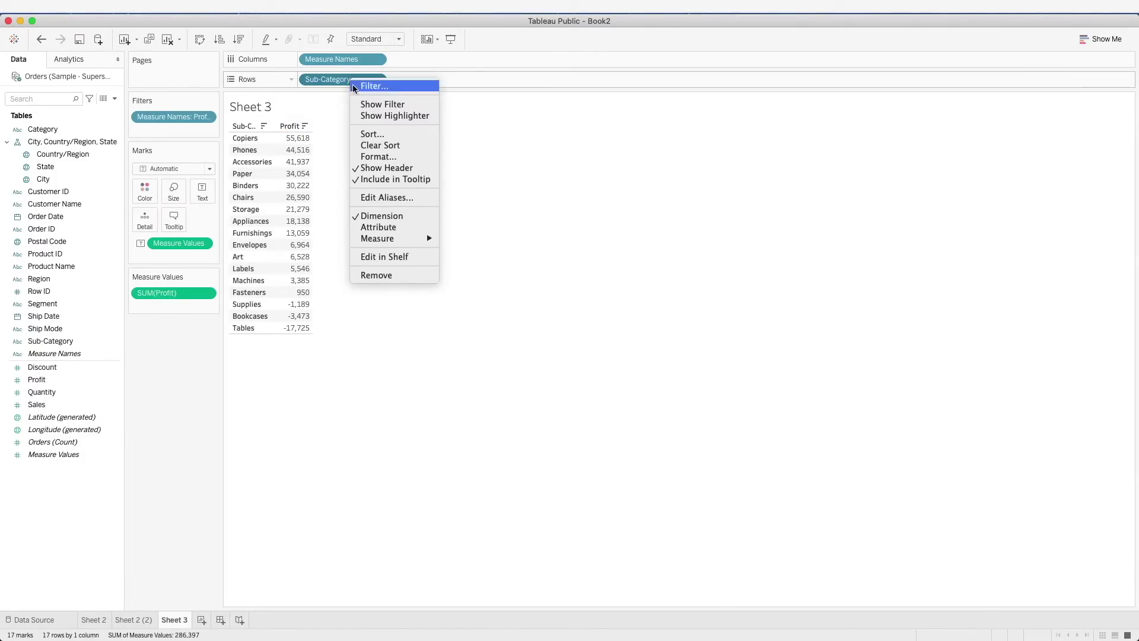
# Sort Sub-Category alphabetically ascending, Accessories through Tables, in the Sort dialog.
pyautogui.click(373, 135)
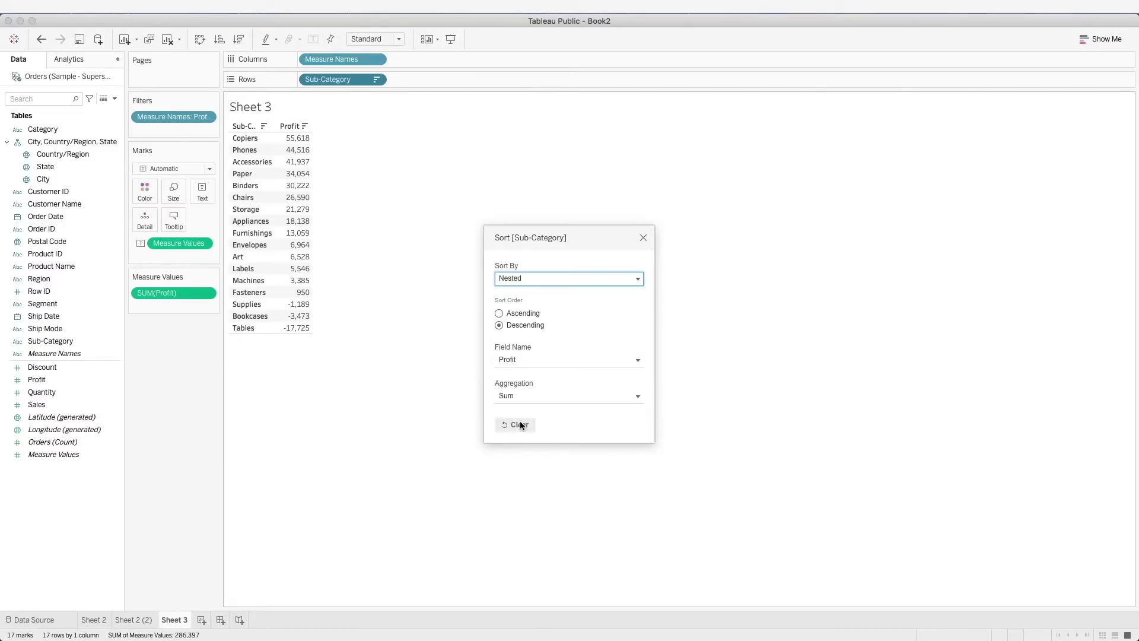
pyautogui.click(644, 238)
pyautogui.click(376, 80)
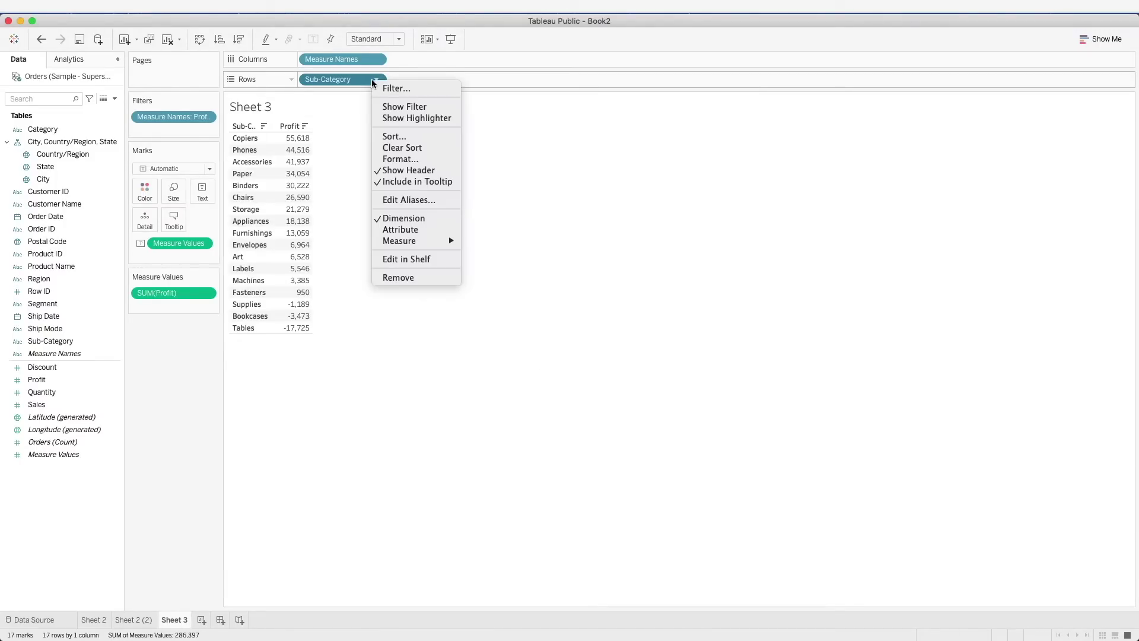
pyautogui.click(408, 140)
pyautogui.click(539, 281)
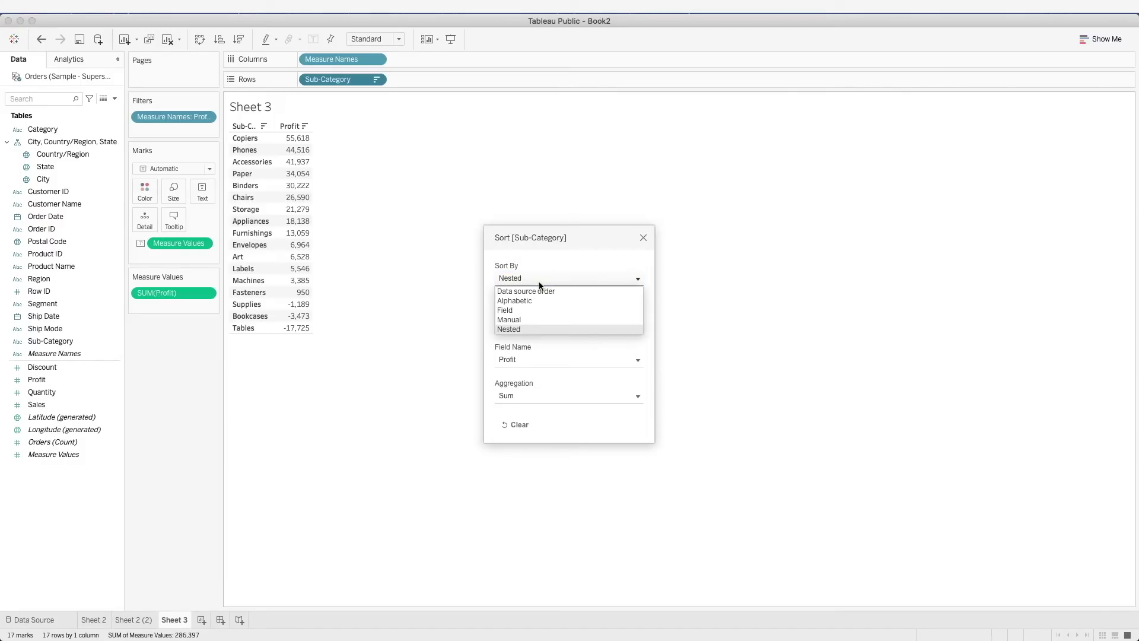
pyautogui.click(532, 300)
pyautogui.click(534, 313)
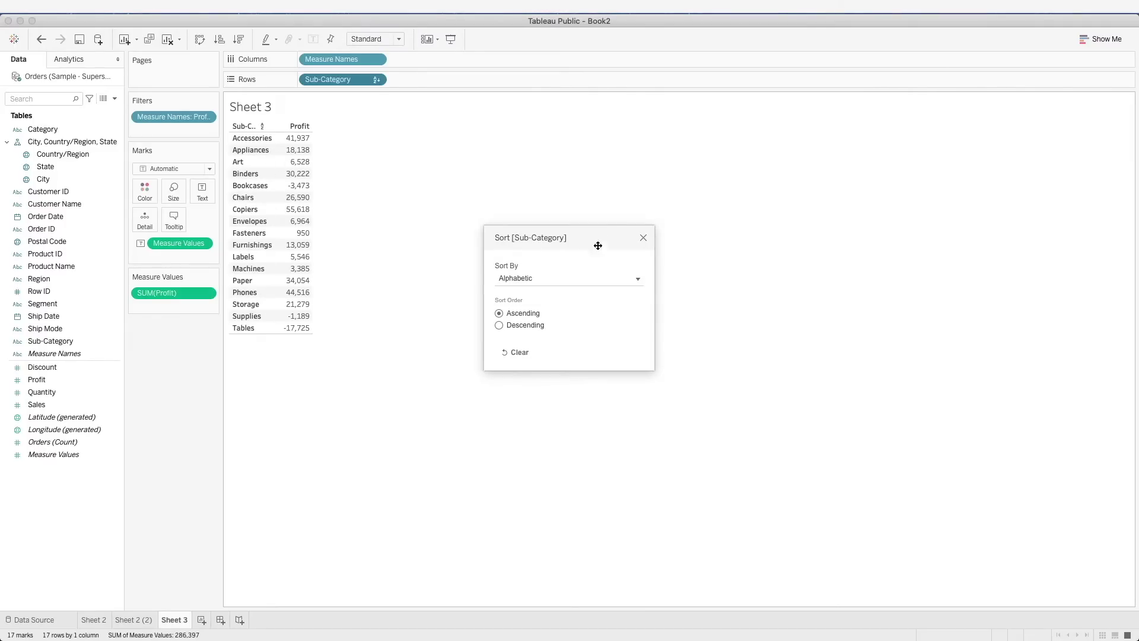
pyautogui.click(643, 237)
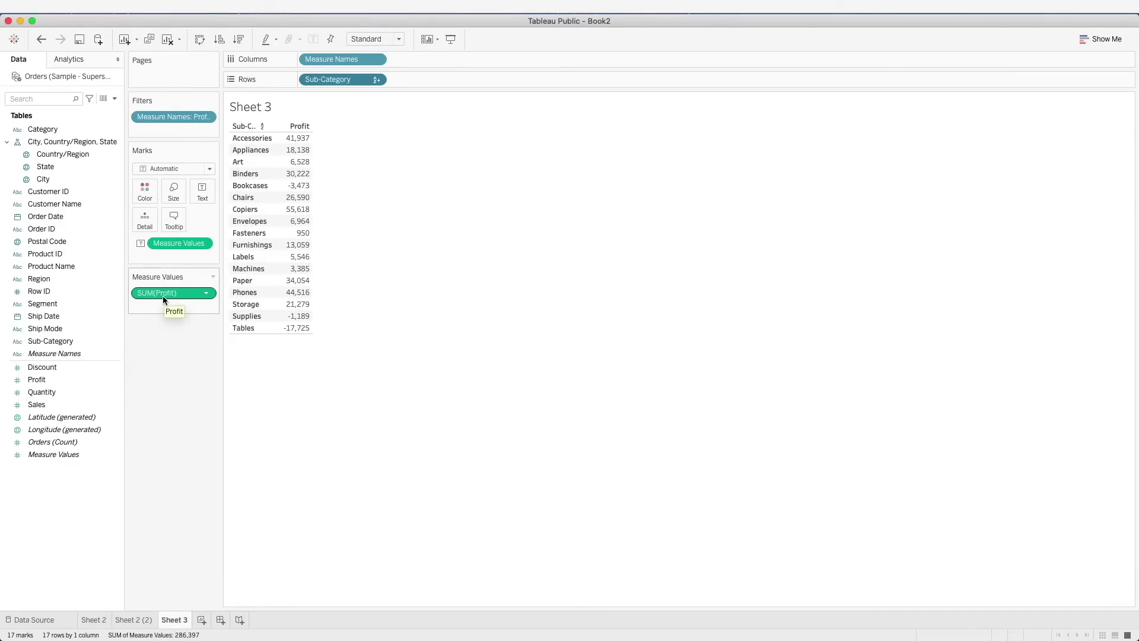
pyautogui.moveTo(163, 295); pyautogui.dragTo(142, 198)
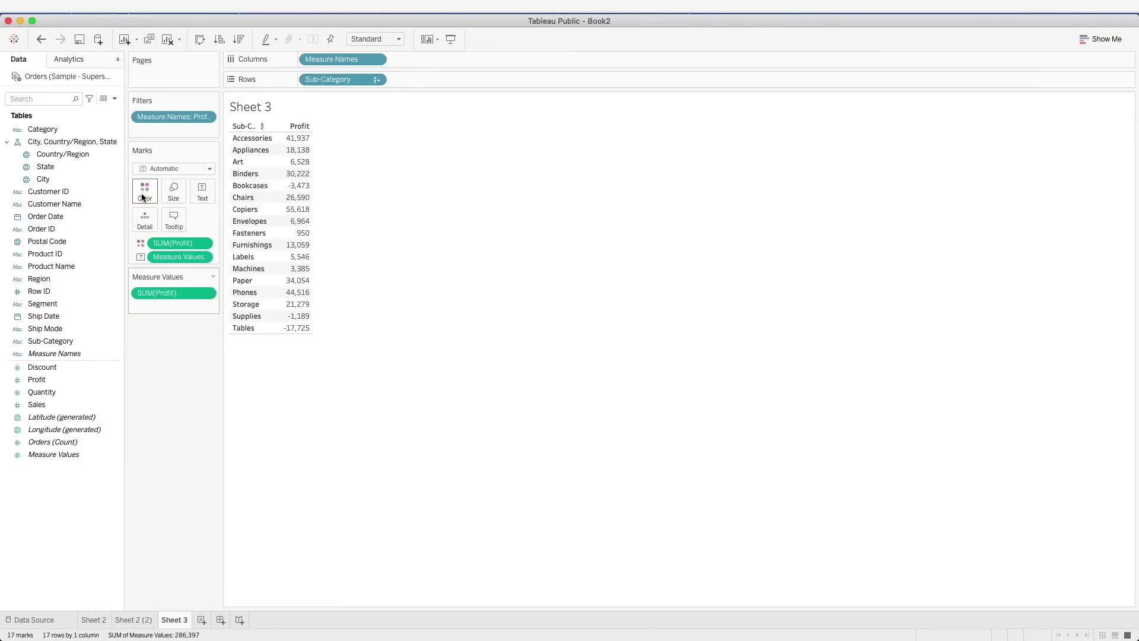
# Give the Profit colour legend 2 stepped colours: red for losses, teal for gains.
pyautogui.click(1129, 100)
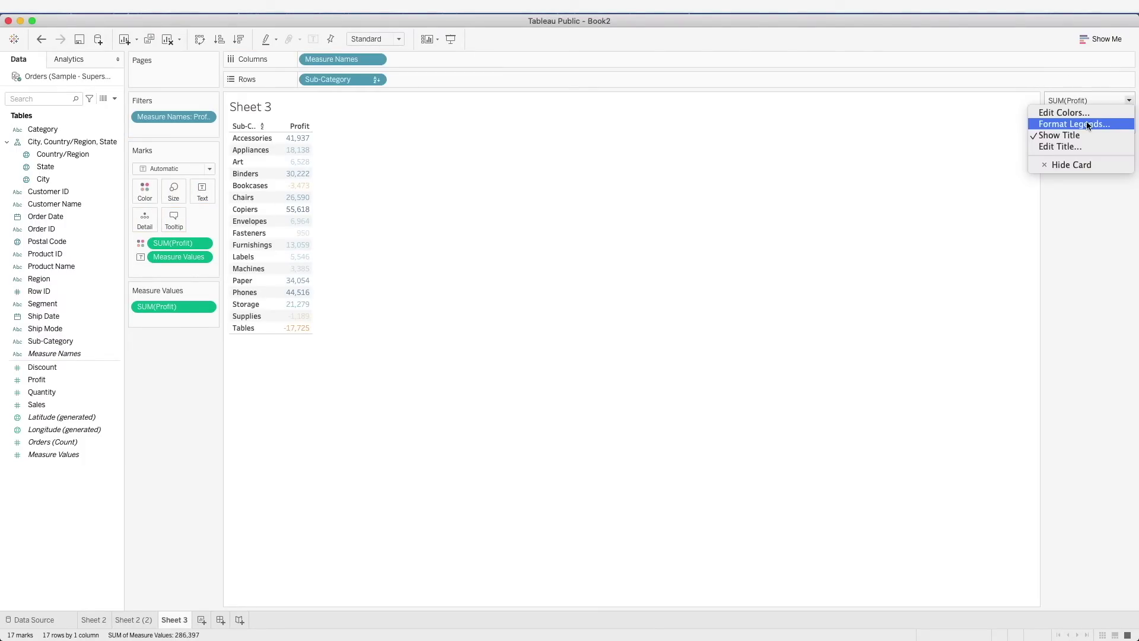
pyautogui.click(1091, 112)
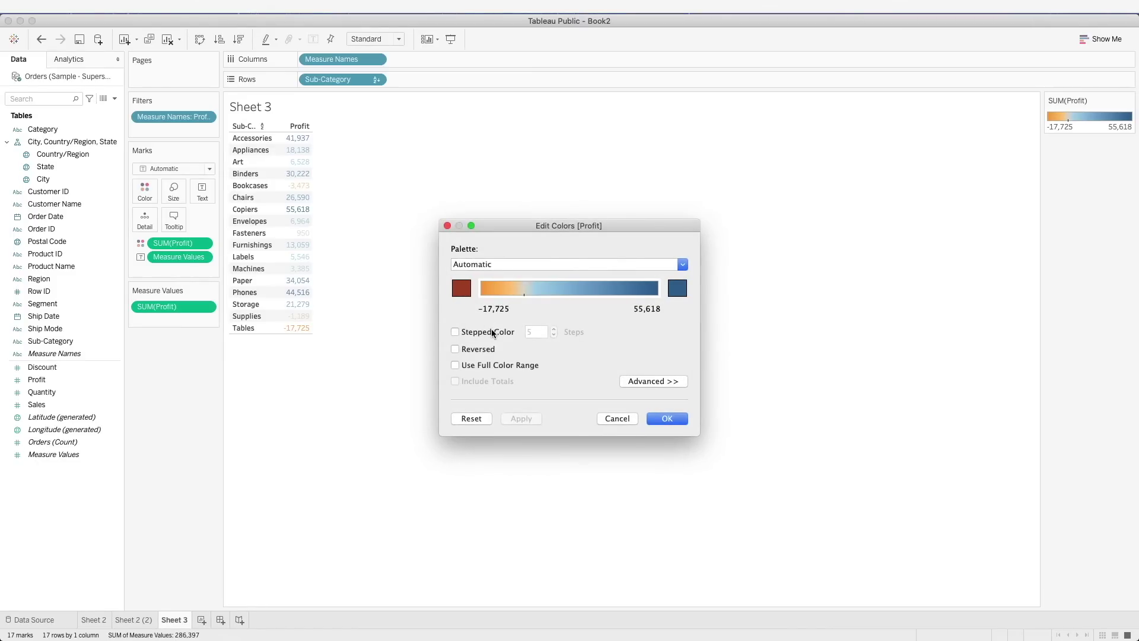
pyautogui.click(455, 332)
pyautogui.click(554, 335)
pyautogui.click(553, 335)
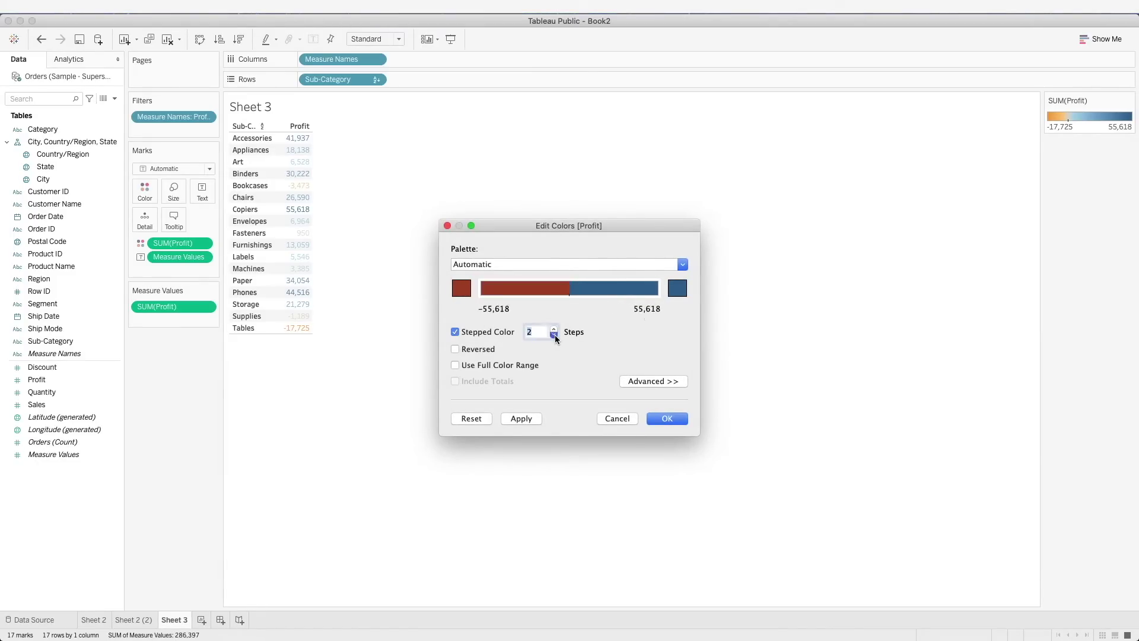
pyautogui.click(676, 289)
pyautogui.click(211, 371)
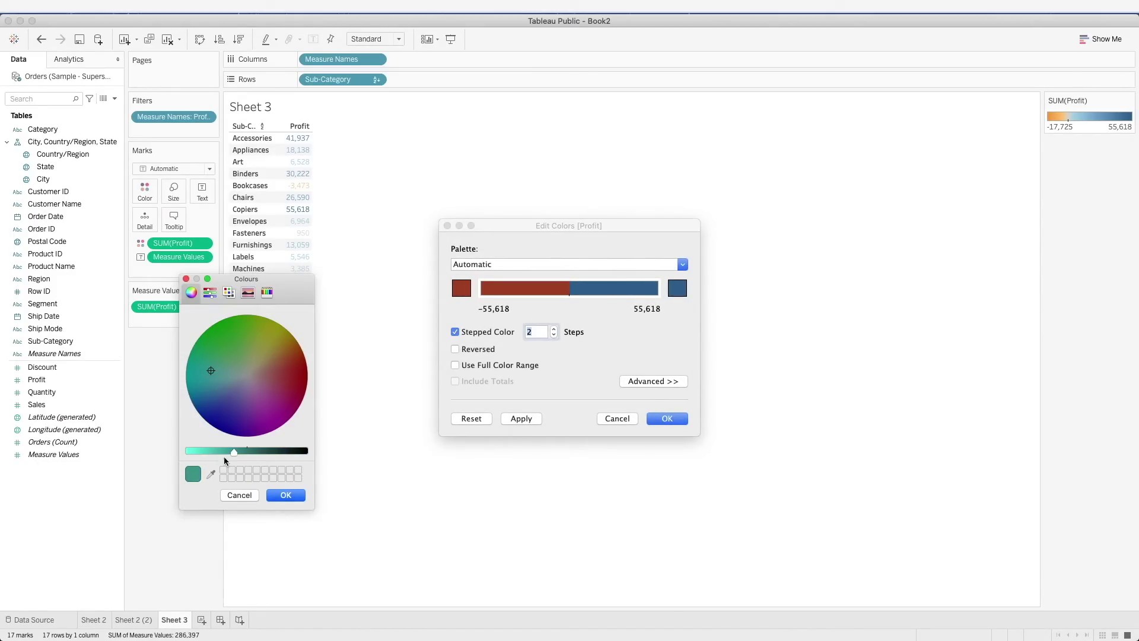
pyautogui.click(286, 495)
pyautogui.click(650, 381)
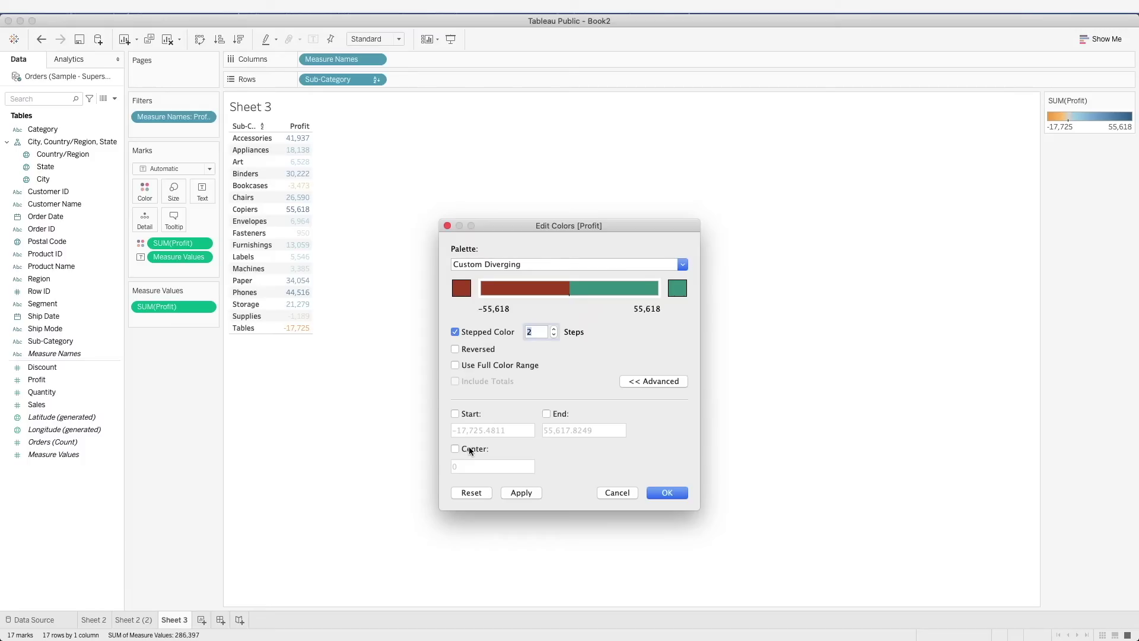
pyautogui.click(673, 496)
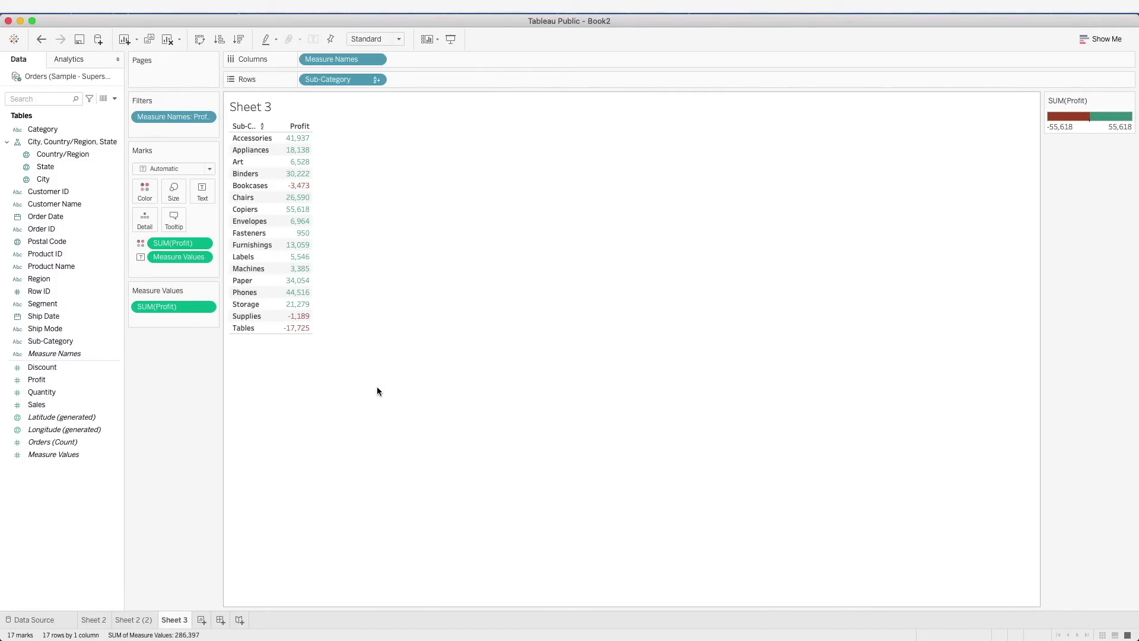
# Change the mark type from Automatic to Square to fill each Profit cell.
pyautogui.click(173, 170)
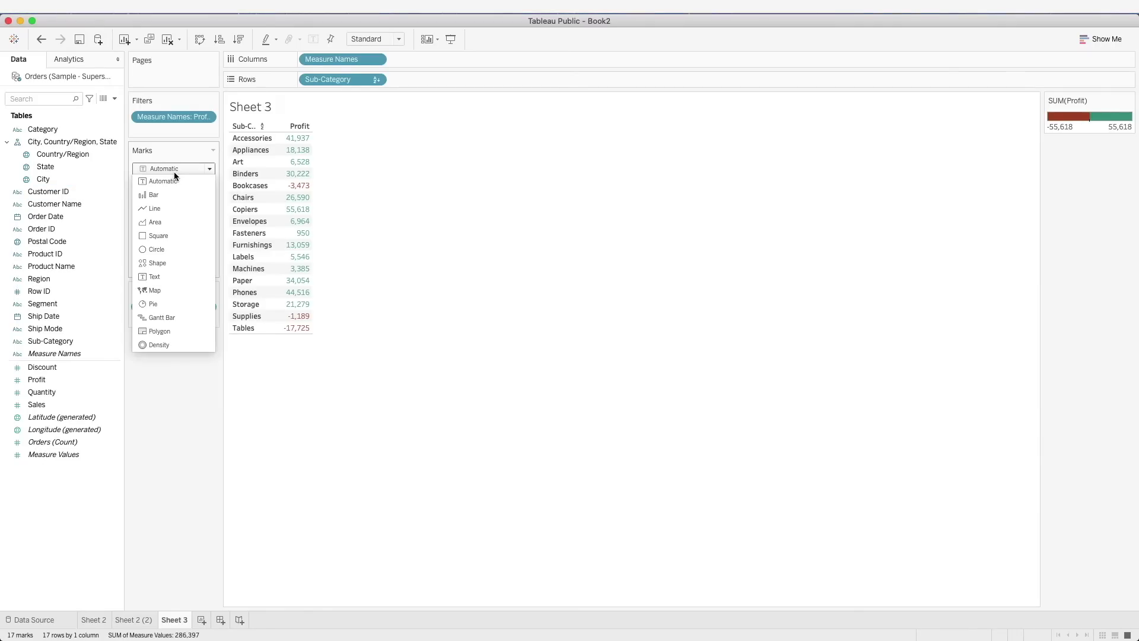
pyautogui.click(180, 237)
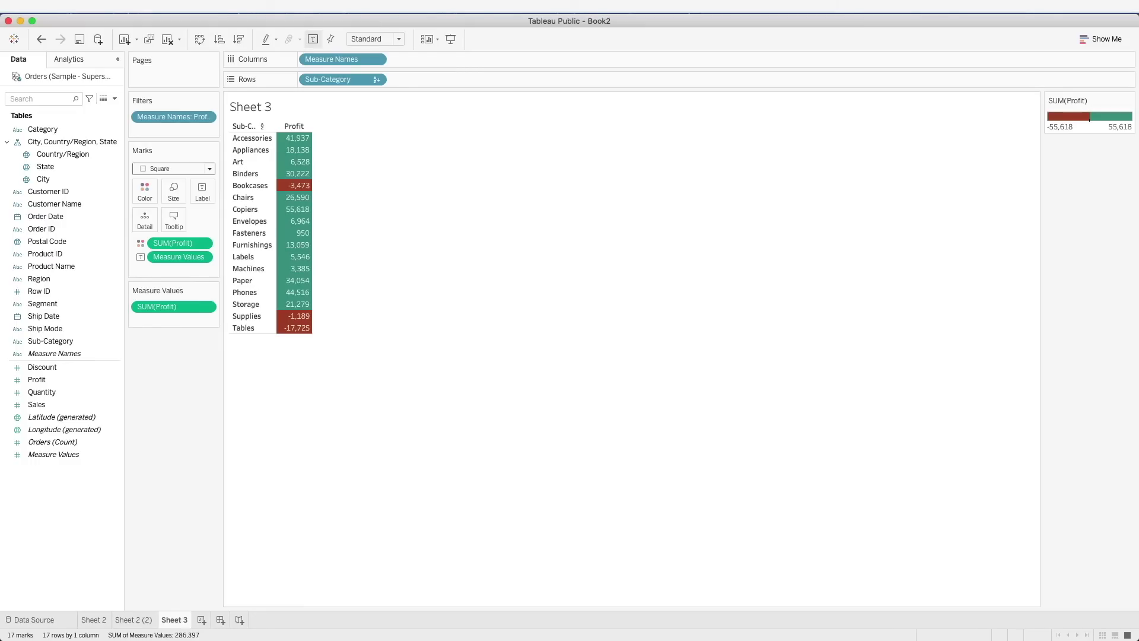
pyautogui.click(303, 12)
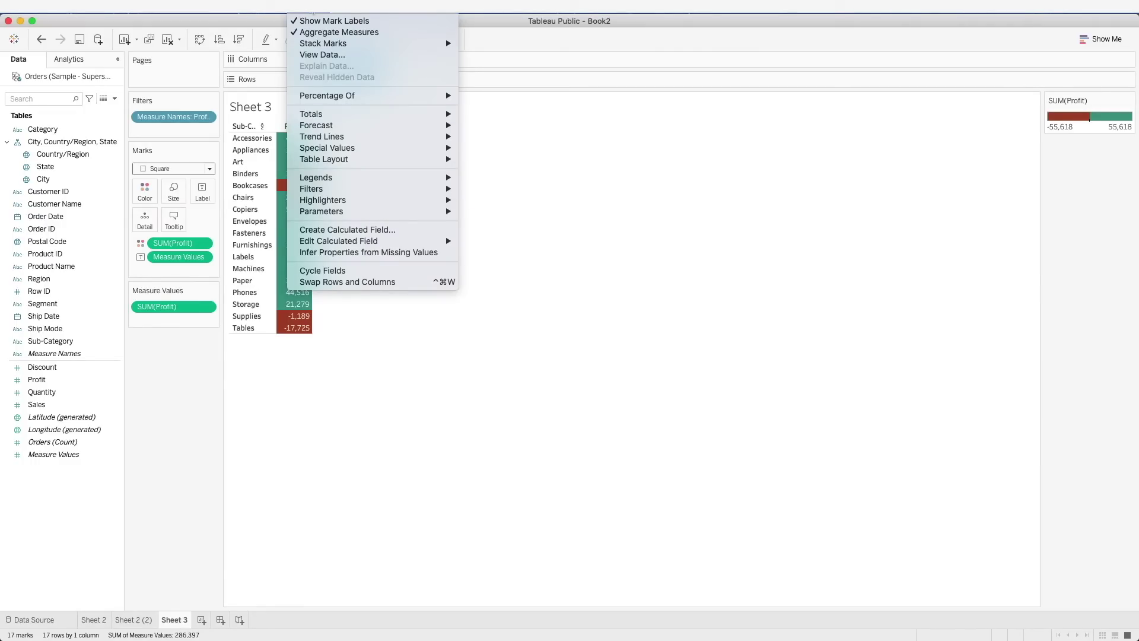
# Show column grand totals (286,397) and nest Sub-Category under Category on Rows.
pyautogui.moveTo(373, 113)
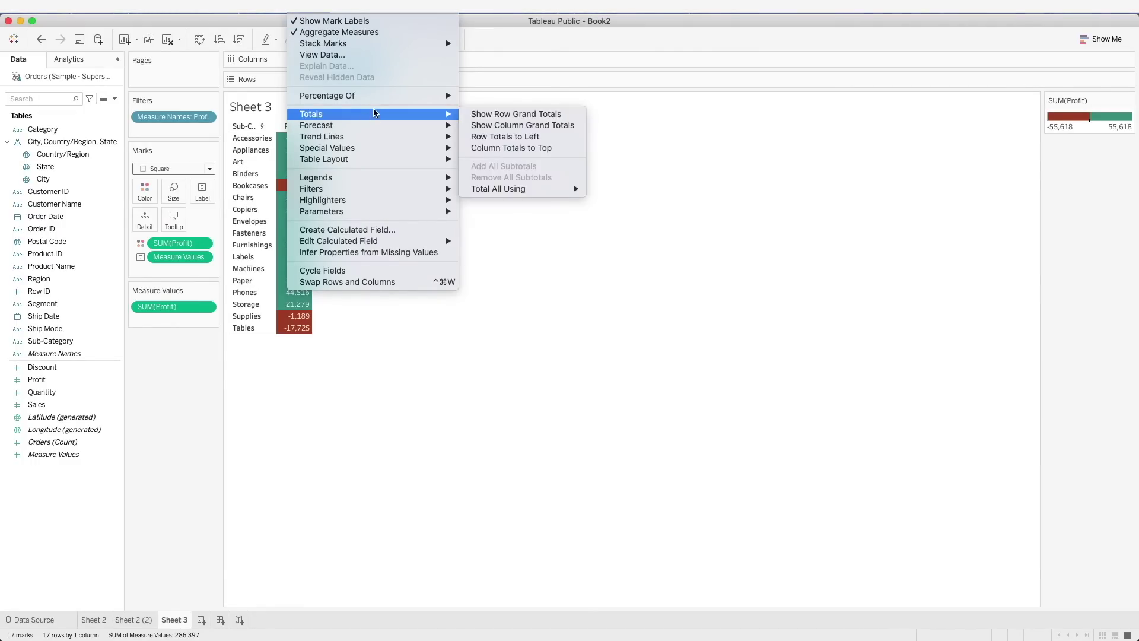
pyautogui.click(521, 124)
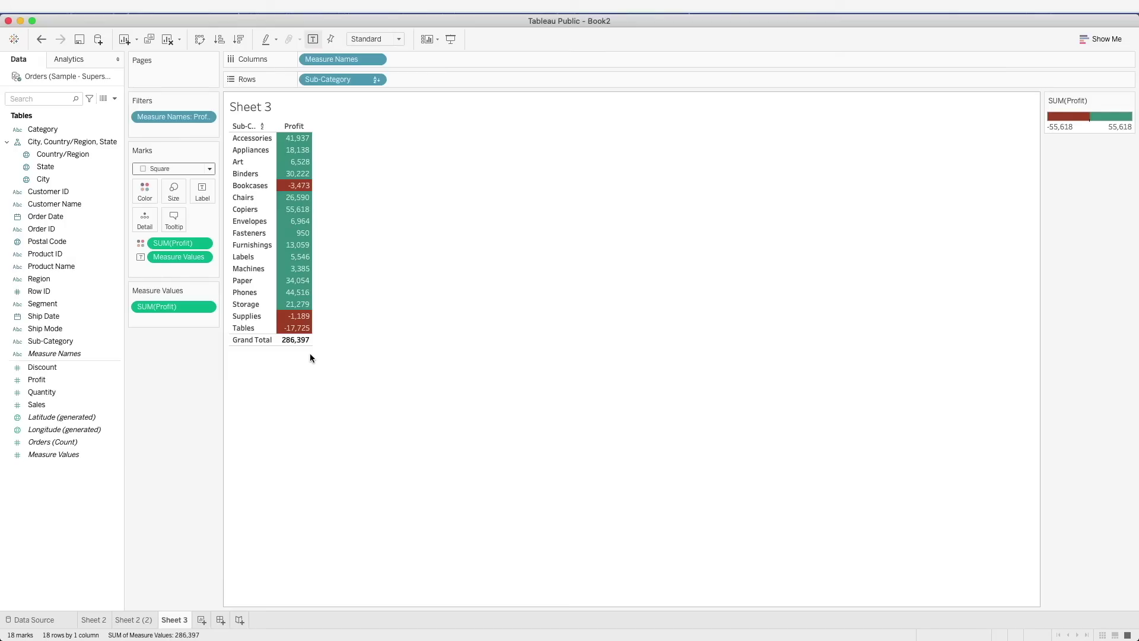
pyautogui.moveTo(70, 126); pyautogui.dragTo(308, 81)
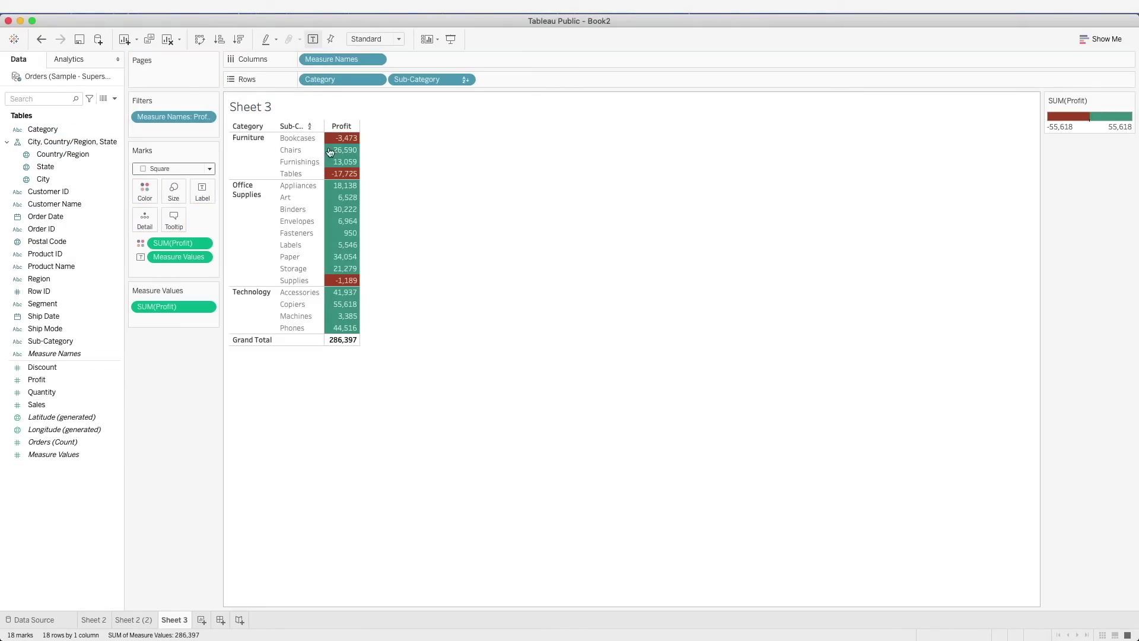
# Bring up the Analysis menu's Totals options.
pyautogui.click(313, 12)
pyautogui.moveTo(355, 114)
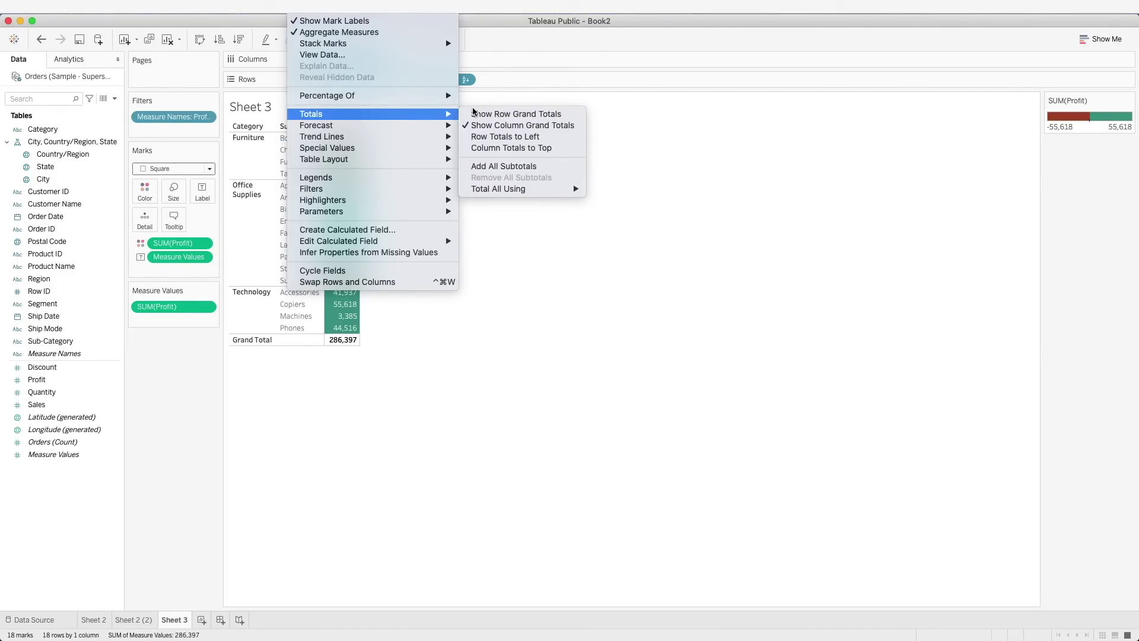
# Add all subtotals (Furniture 18,451, Office Supplies 122,491, Technology 145,455) and select the Sub-Category and Category fields.
pyautogui.click(510, 166)
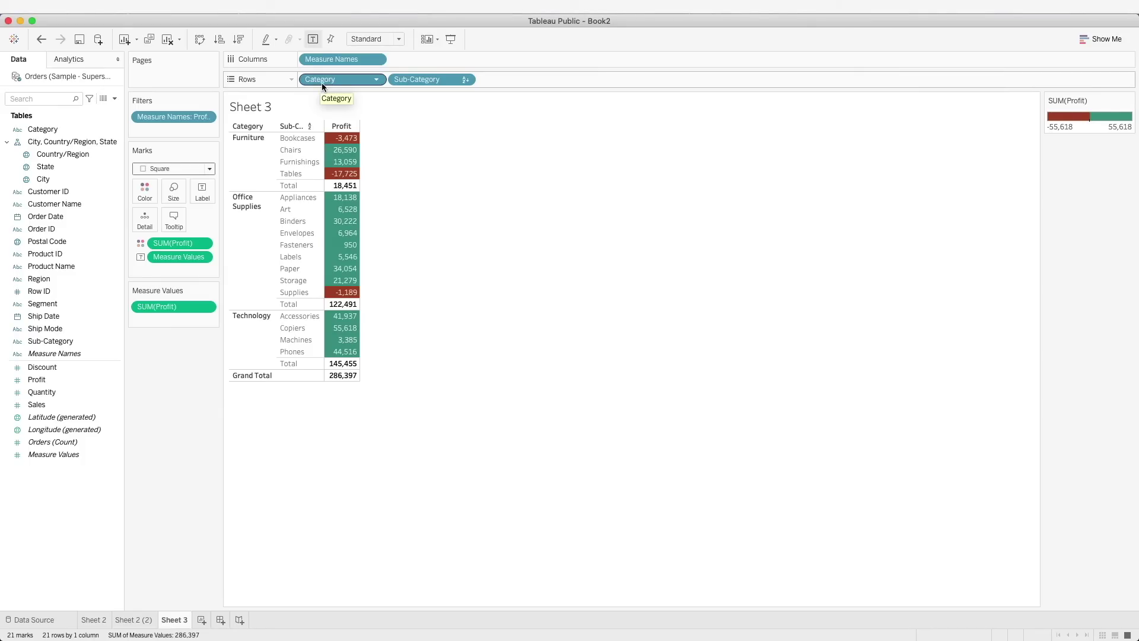
pyautogui.click(77, 341)
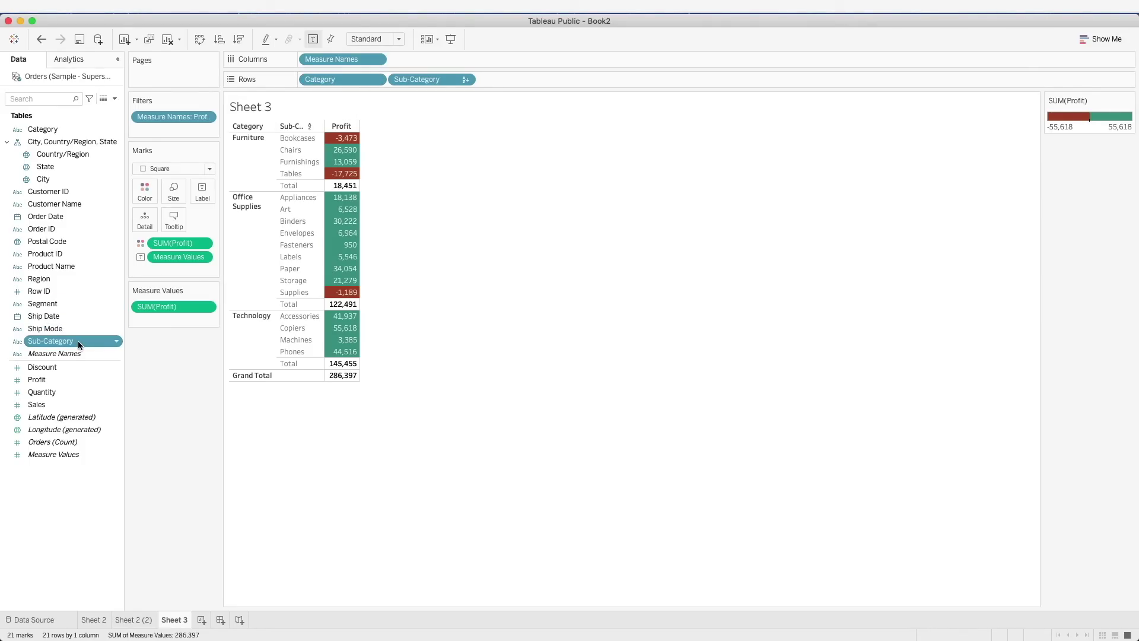
pyautogui.keyDown('super'); pyautogui.click(76, 129); pyautogui.keyUp('super')
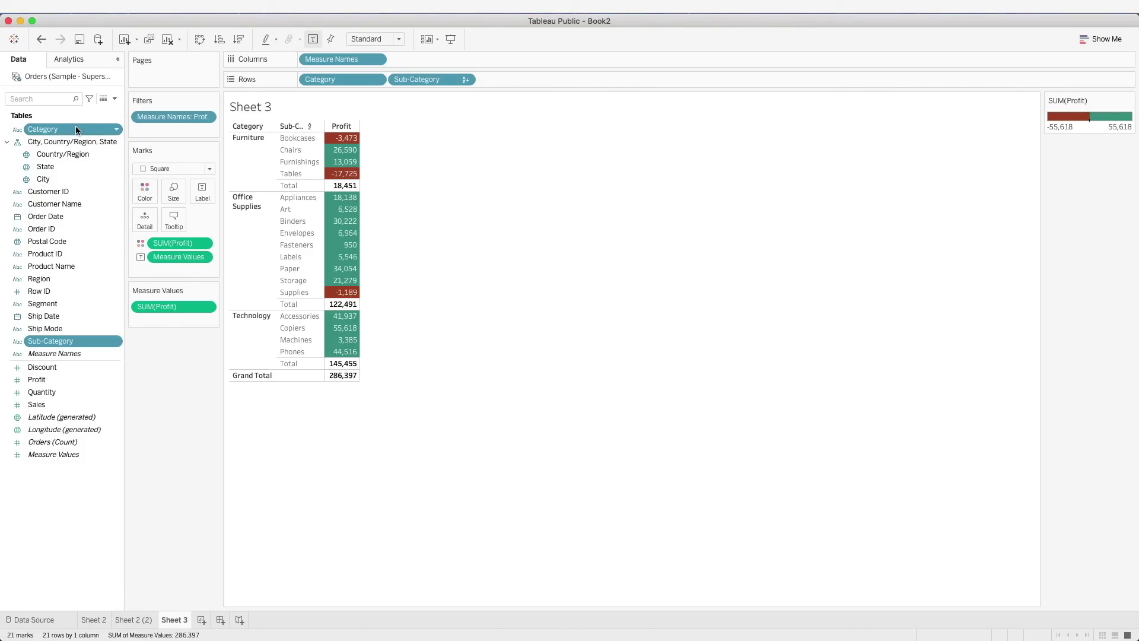
# Build a hierarchy named 'Category, Sub-Category' from the two selected fields.
pyautogui.rightClick(76, 129)
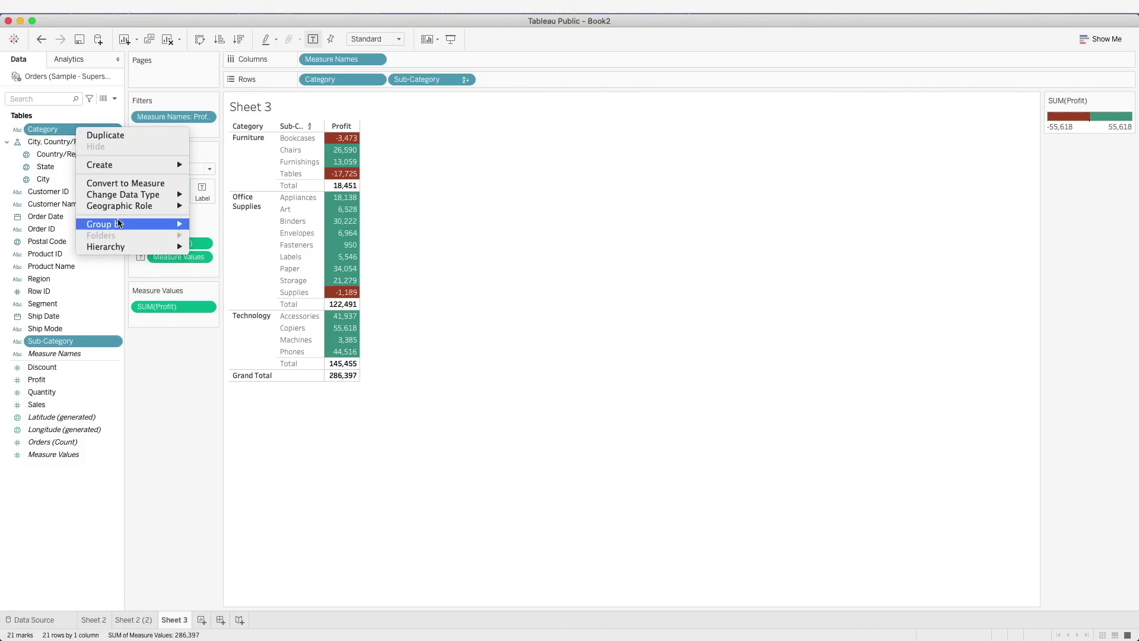
pyautogui.moveTo(136, 246)
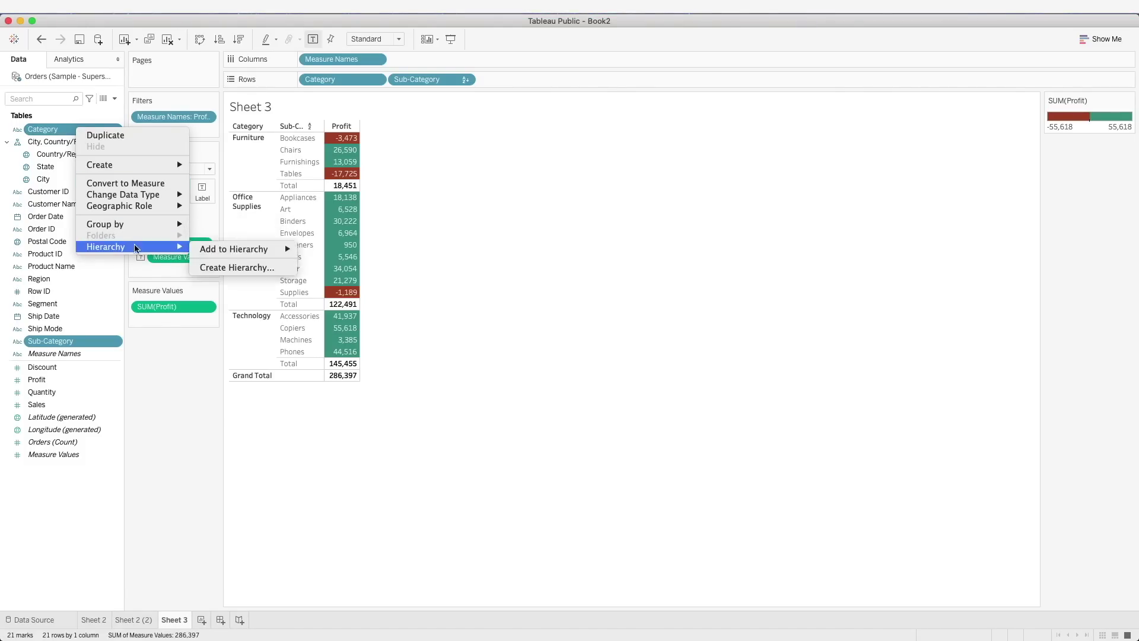
pyautogui.click(238, 267)
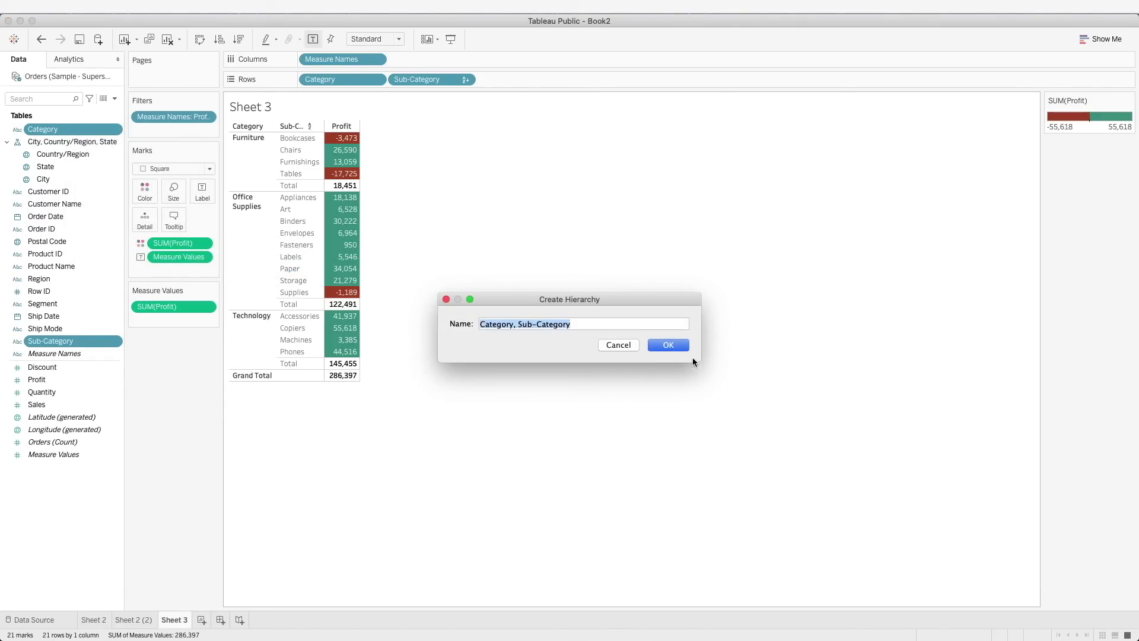
pyautogui.click(684, 346)
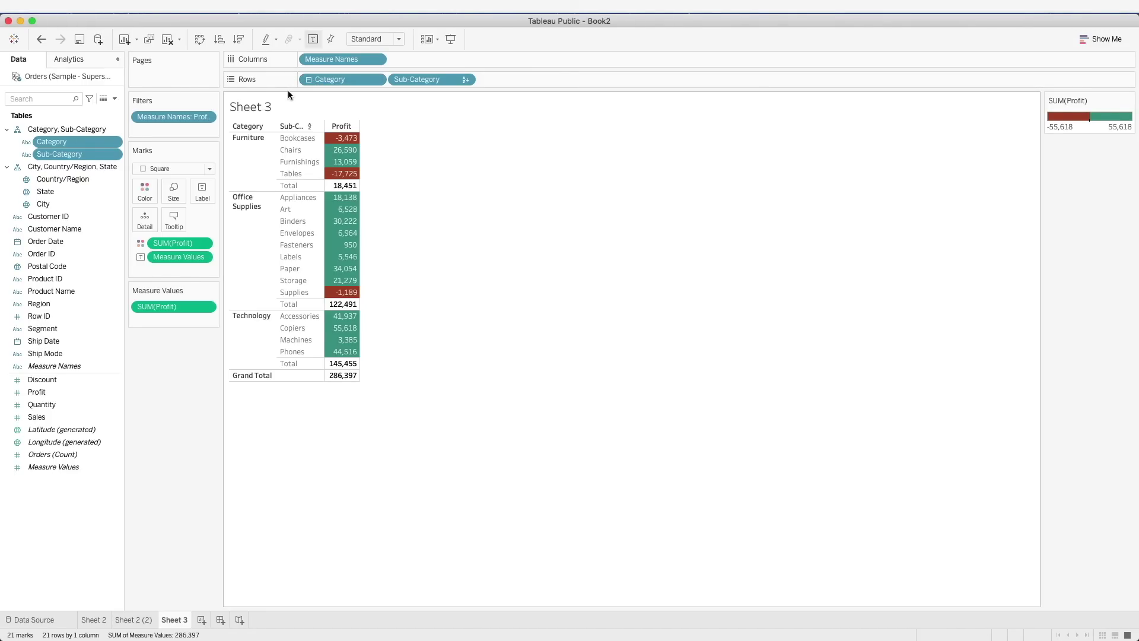
pyautogui.moveTo(330, 251)
pyautogui.click(255, 127)
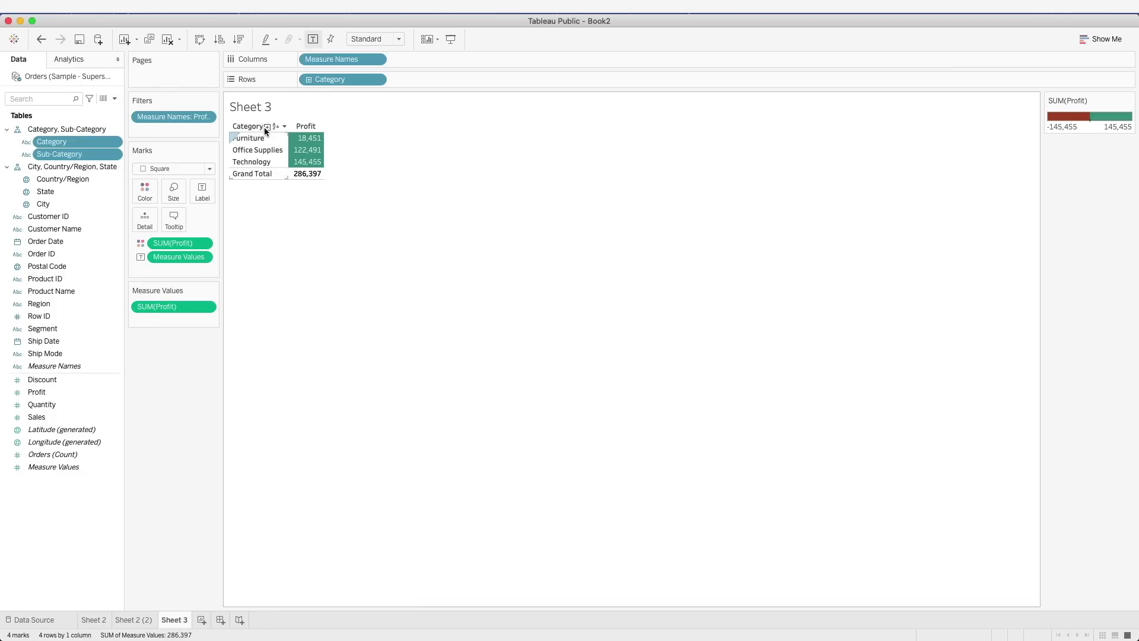
pyautogui.click(265, 127)
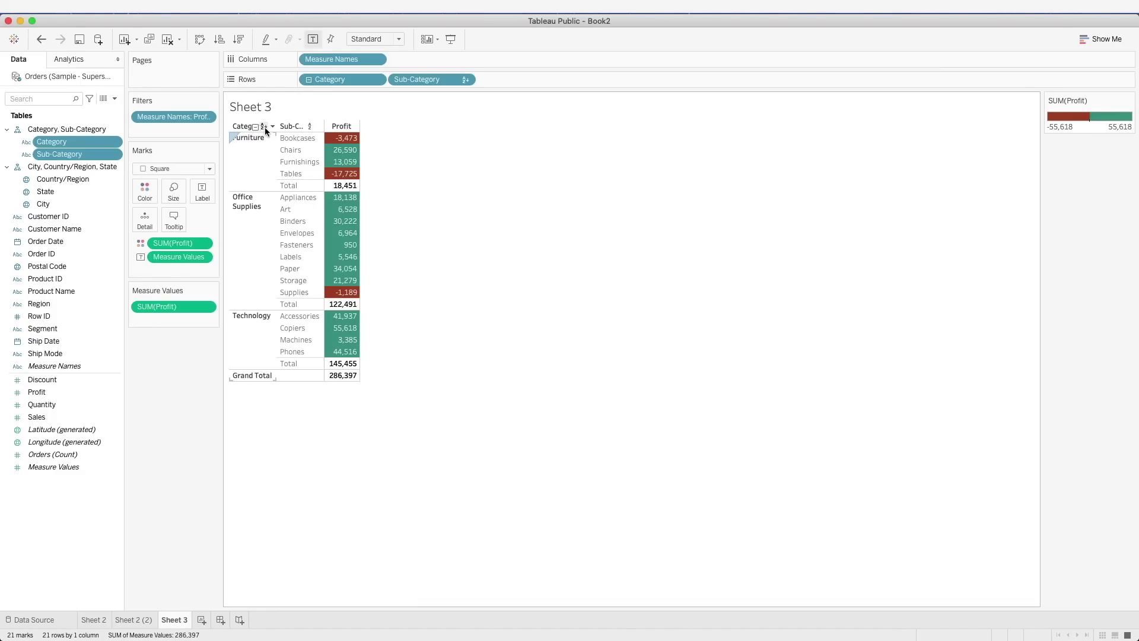